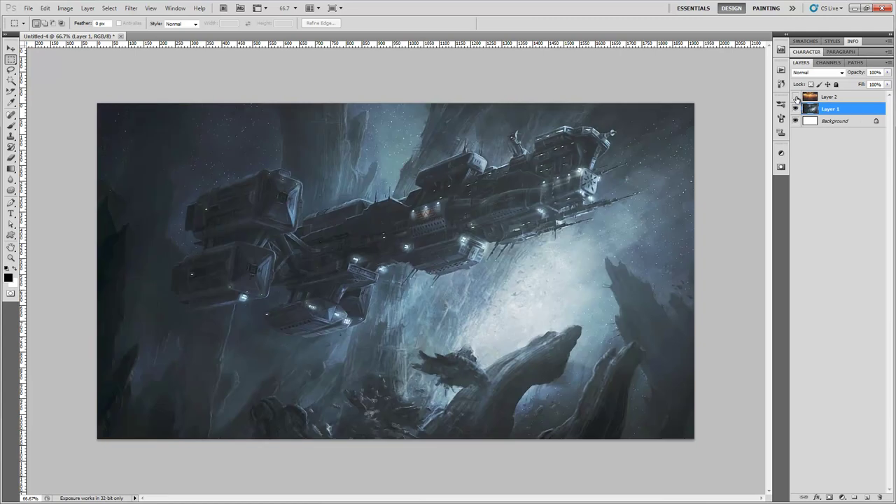
- Toggle the visibility of Layer 2 and Layer 1, leave both hidden, and select the white Background layer
mouse_move(796, 98)
mouse_down()
mouse_move(796, 110)
mouse_move(796, 99)
mouse_up()
click(797, 110)
click(796, 110)
click(830, 123)
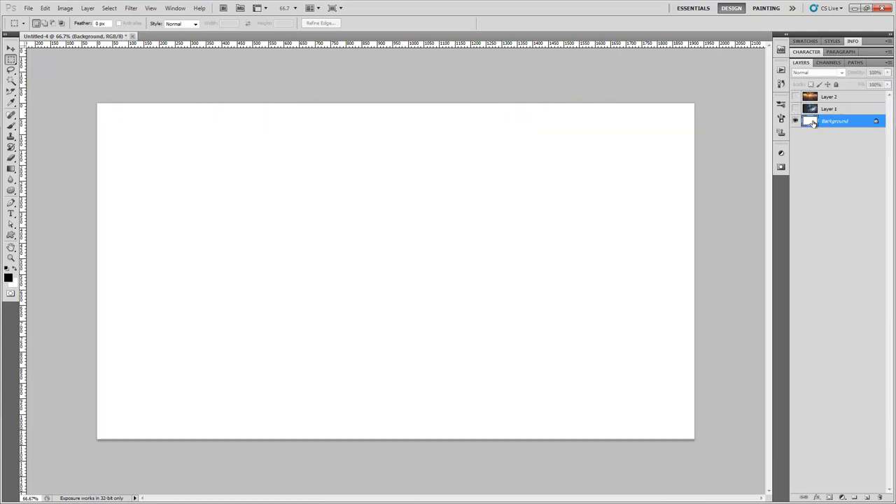
- Toggle the Background layer's visibility off and on to compare the canvas with and without it
click(796, 122)
click(795, 122)
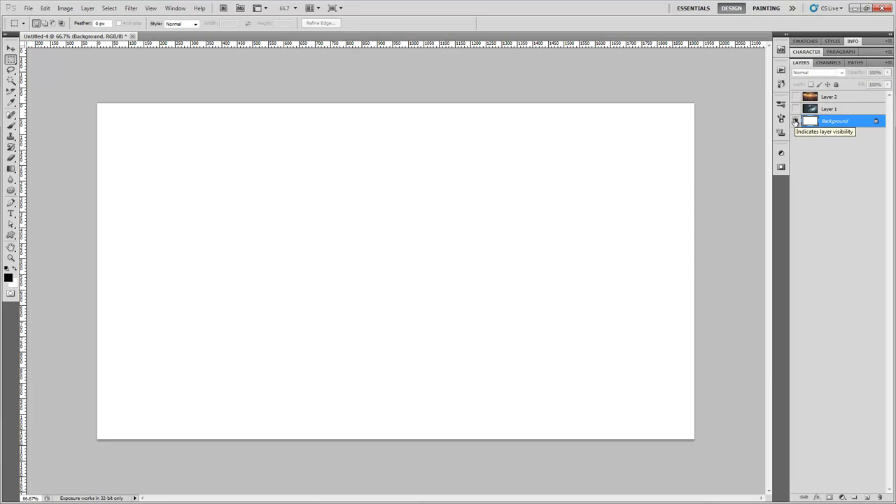
click(795, 121)
click(796, 121)
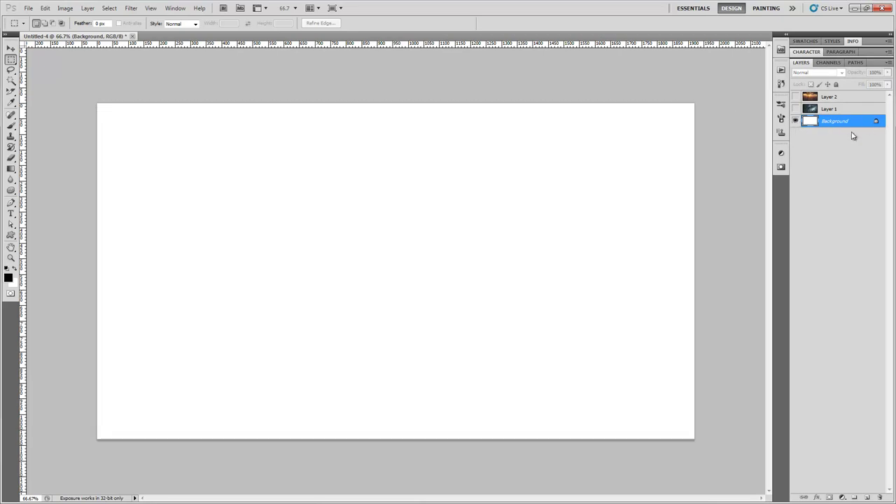
- Delete the Background layer to expose the transparent canvas, and undo the deletion
click(881, 498)
click(379, 196)
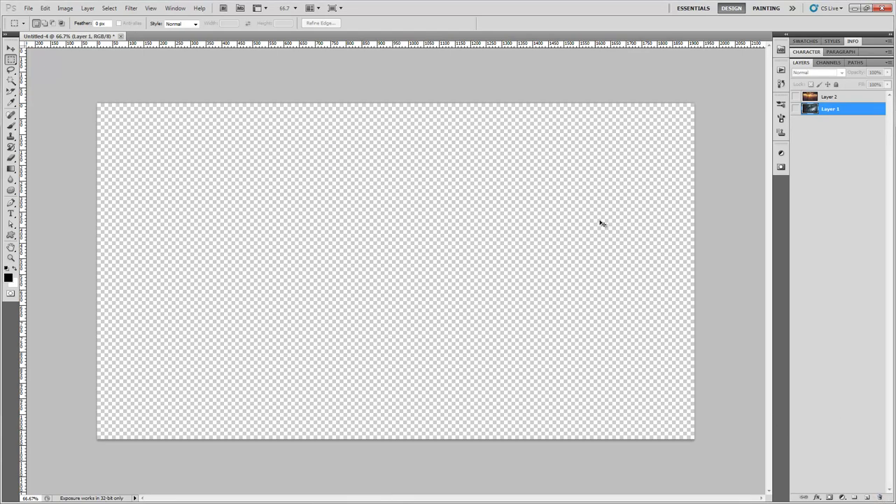
key(ctrl+z)
- Show Layer 1 and Layer 2 again above the Background, and select Layer 2
click(835, 109)
click(796, 109)
click(796, 109)
click(796, 97)
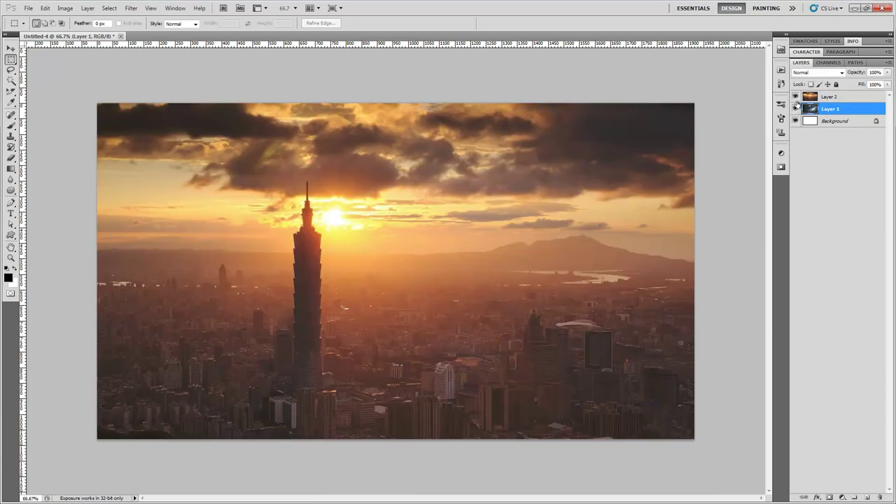
click(796, 110)
click(796, 97)
click(841, 98)
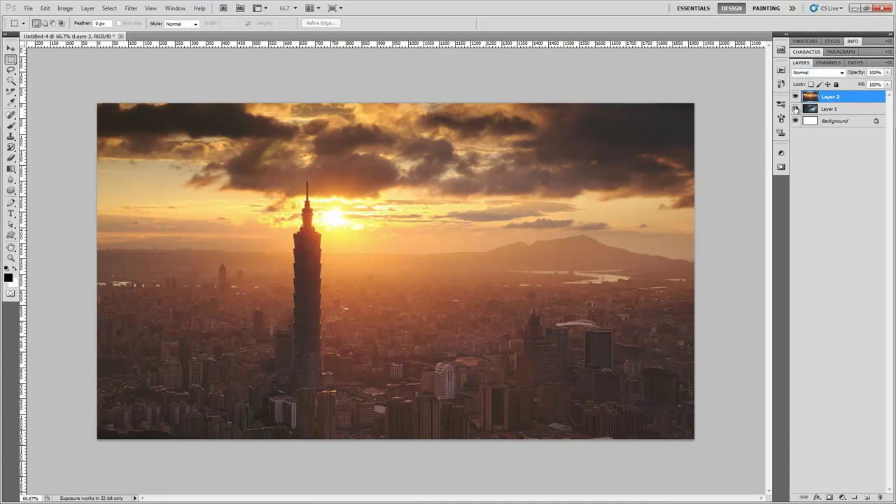
- Try different opacity values on Layer 2 and return it to 100%
click(887, 74)
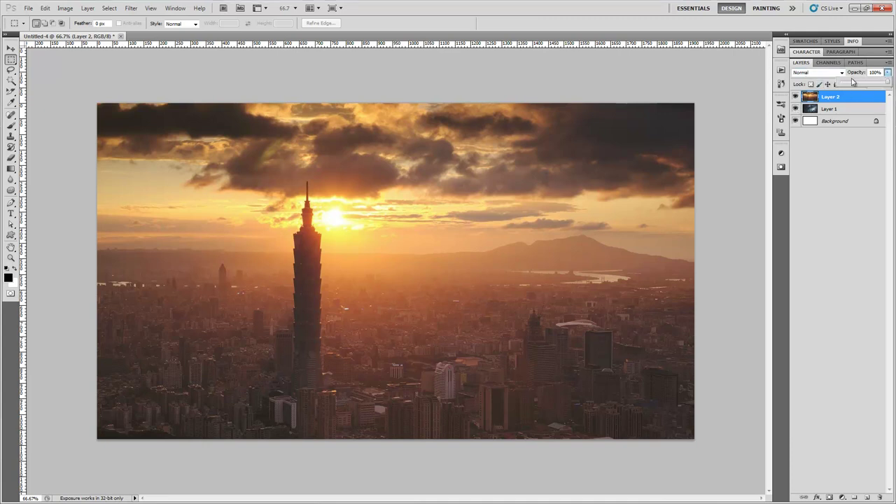
mouse_move(888, 82)
mouse_down()
mouse_move(836, 84)
mouse_move(883, 84)
mouse_move(890, 73)
mouse_up()
click(889, 74)
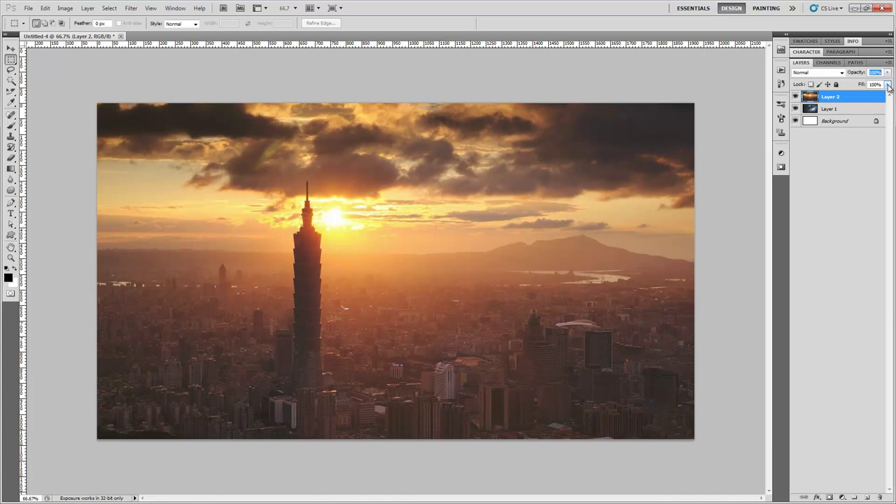
- Set Layer 2's blend mode to Dissolve and keep Layer 2 selected
click(842, 74)
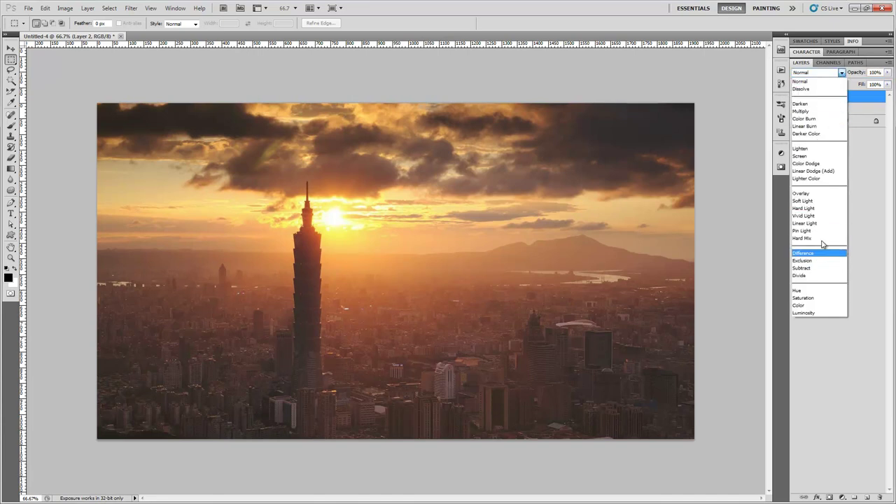
click(811, 90)
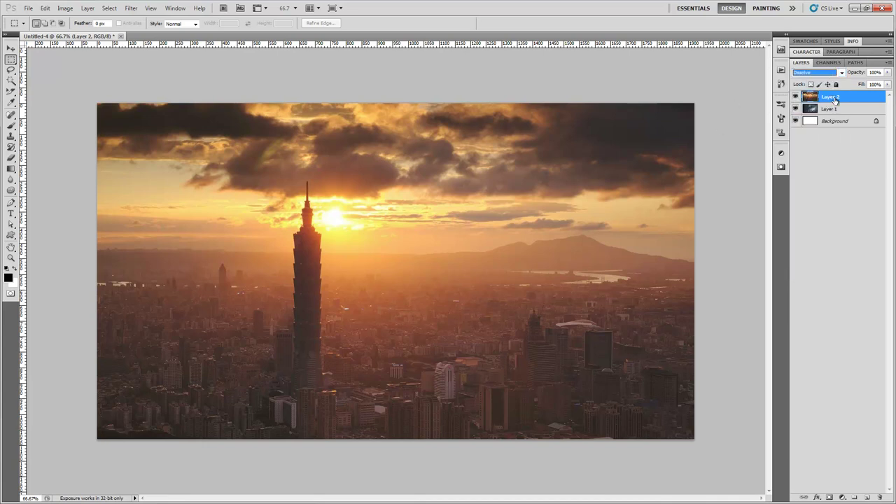
click(839, 110)
click(839, 101)
- Preview Layer 2's blend modes one after another from Darken through Divide, and go back to Difference
click(843, 74)
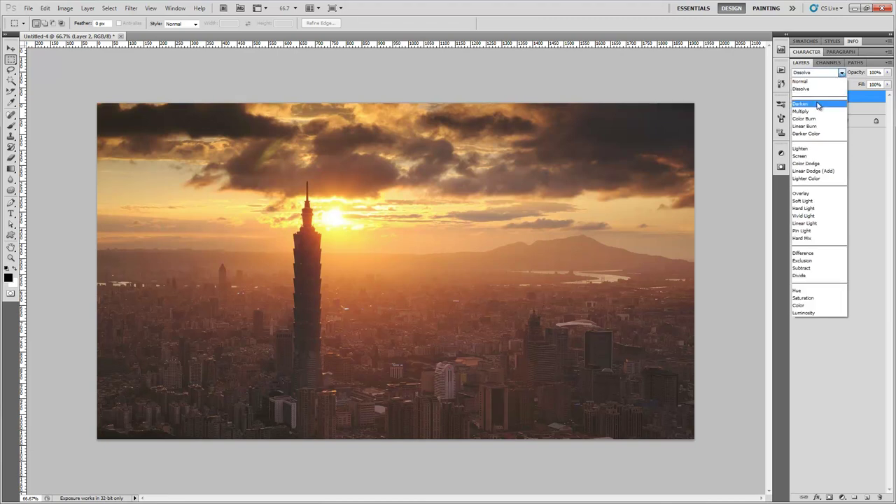
click(817, 102)
key(Down)
key(Down)
key(Down)
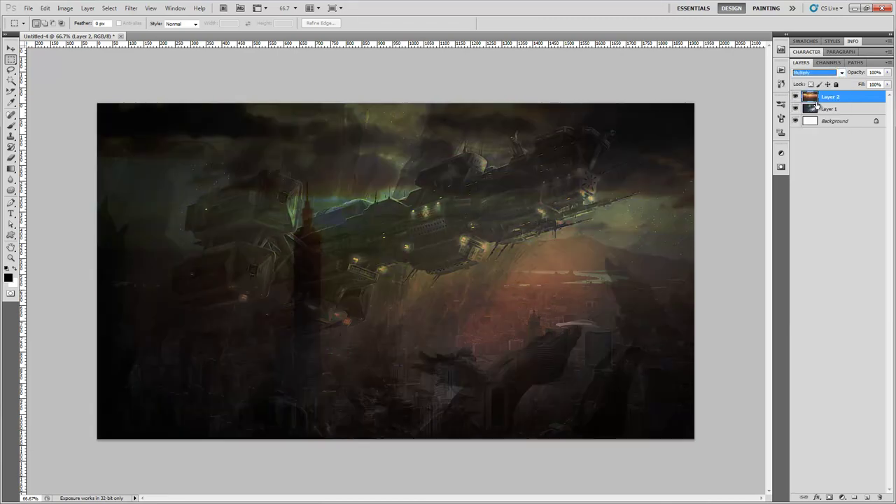
key(Down)
key(Down)
key(Down)
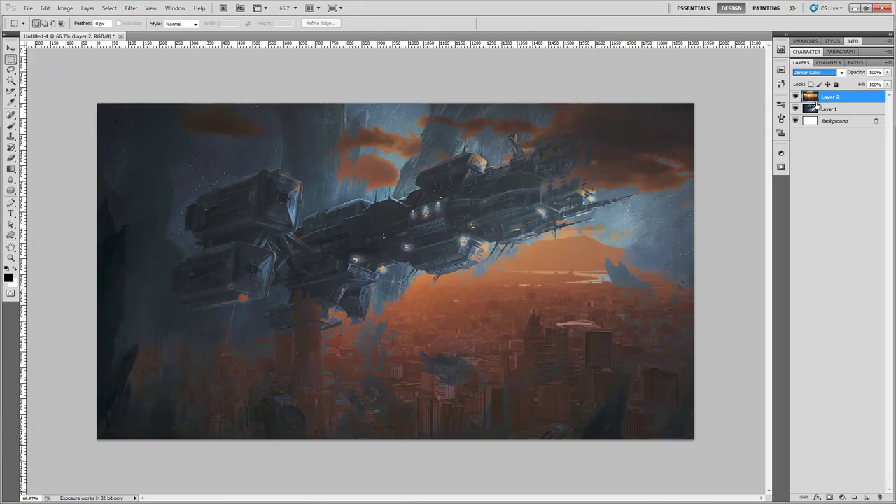
key(Down)
key(Down)
key(Down)
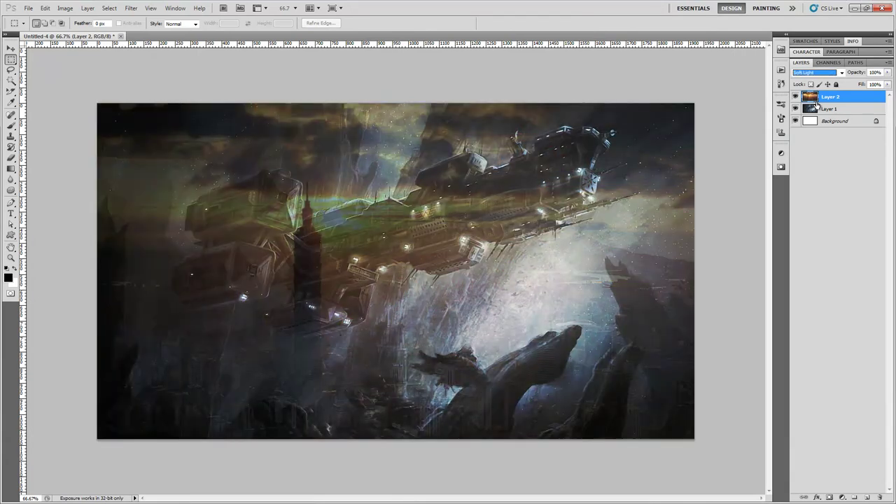
key(Down)
key(Down)
key(Down)
key(Down)
key(Down)
key(Down)
key(Down)
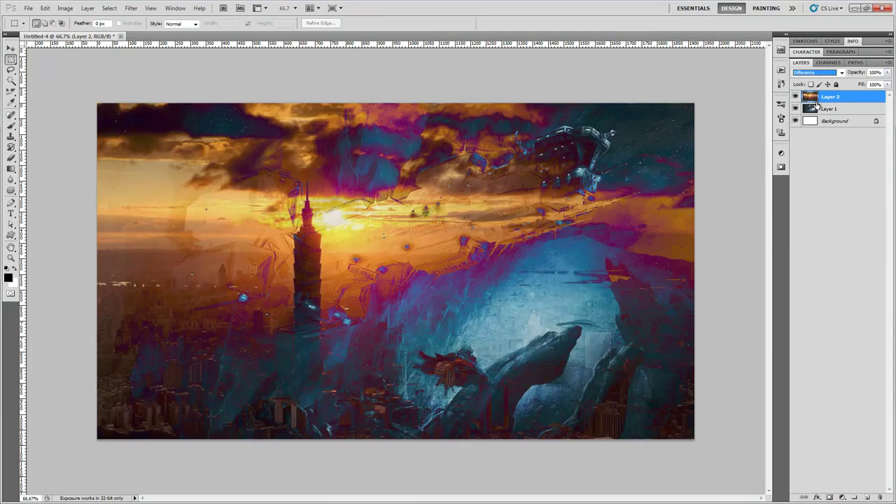
key(Down)
key(Down)
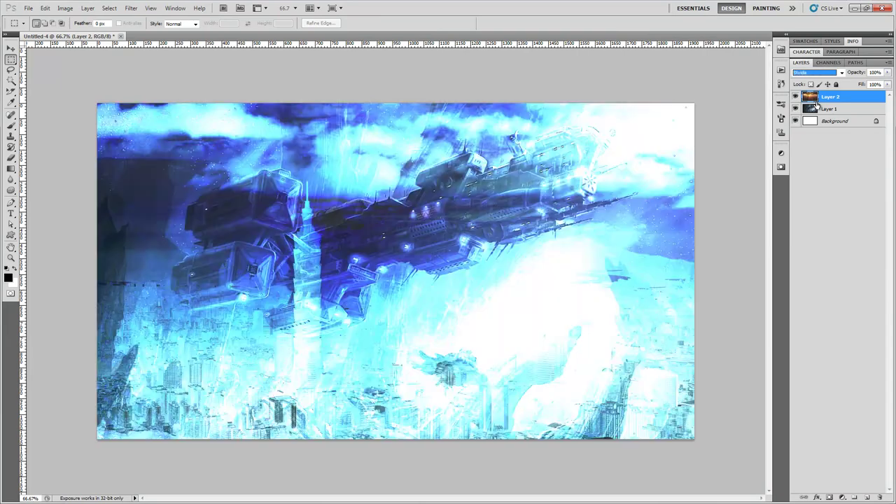
key(Up)
key(Up)
key(Up)
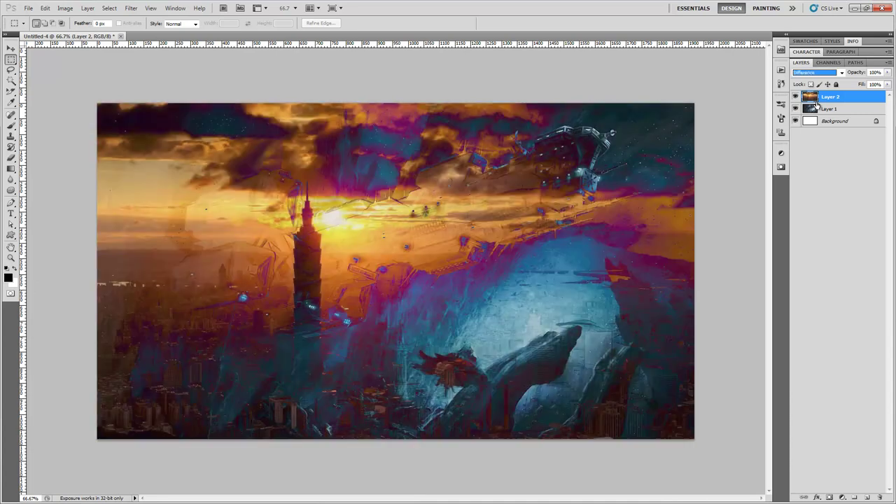
- Try varying Layer 2's opacity in Difference mode, and restore it to 100% opacity with the Normal blend mode
click(887, 73)
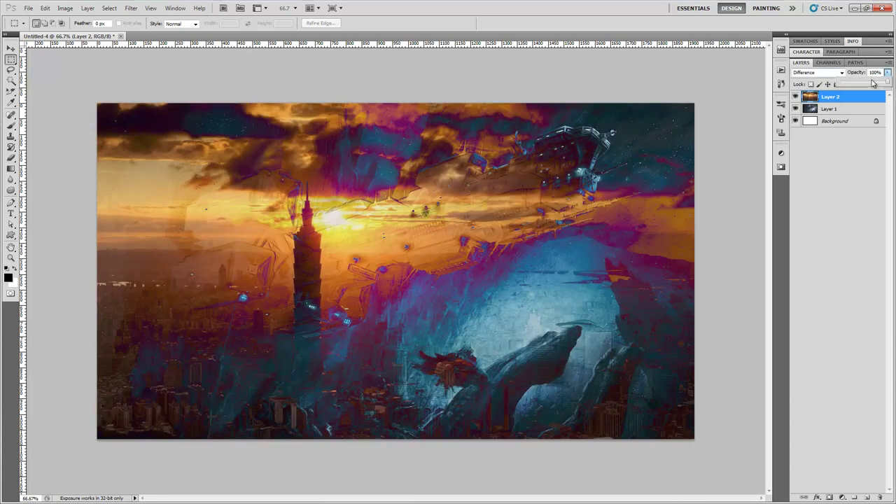
mouse_move(874, 84)
mouse_down()
mouse_move(848, 84)
mouse_move(886, 84)
mouse_up()
click(823, 74)
click(811, 82)
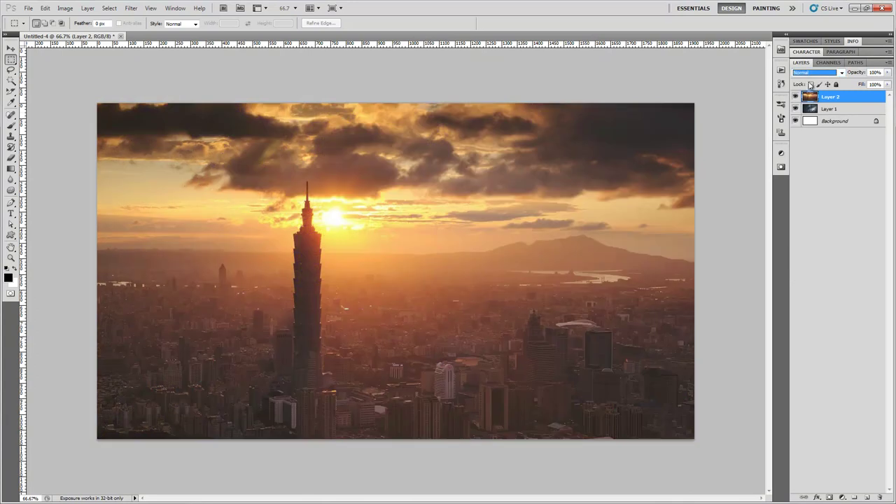
- Apply the Add Noise filter to Layer 2 with an amount of 58.91% and Uniform distribution
click(131, 8)
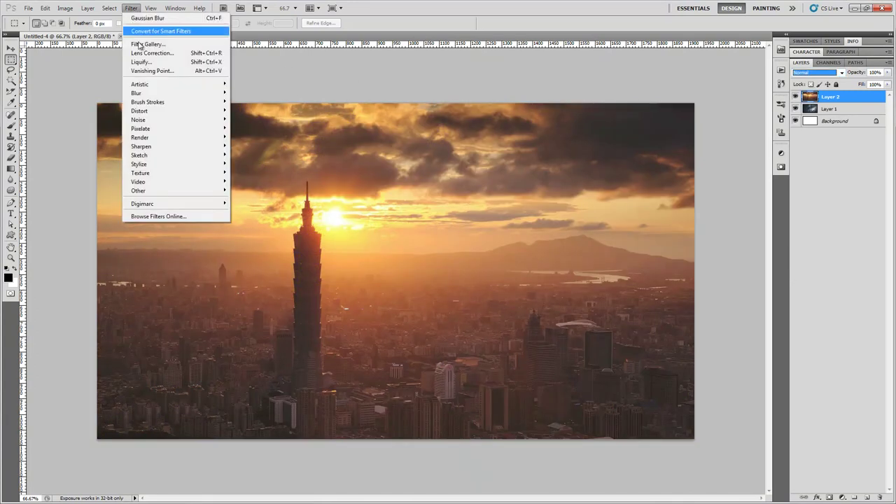
mouse_move(171, 120)
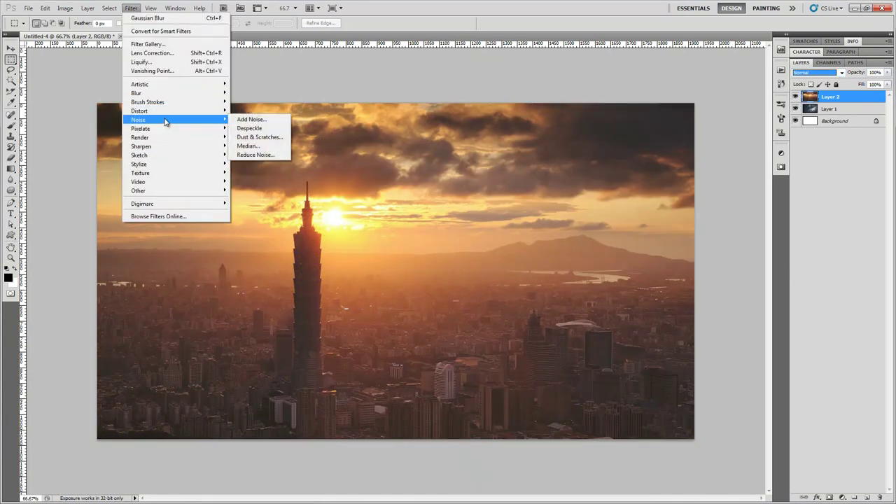
click(252, 120)
drag(384, 240, 394, 242)
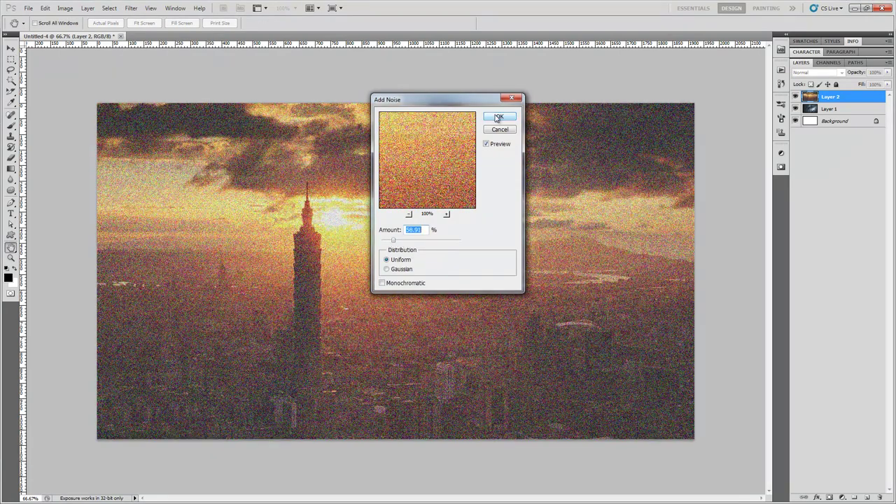
click(498, 117)
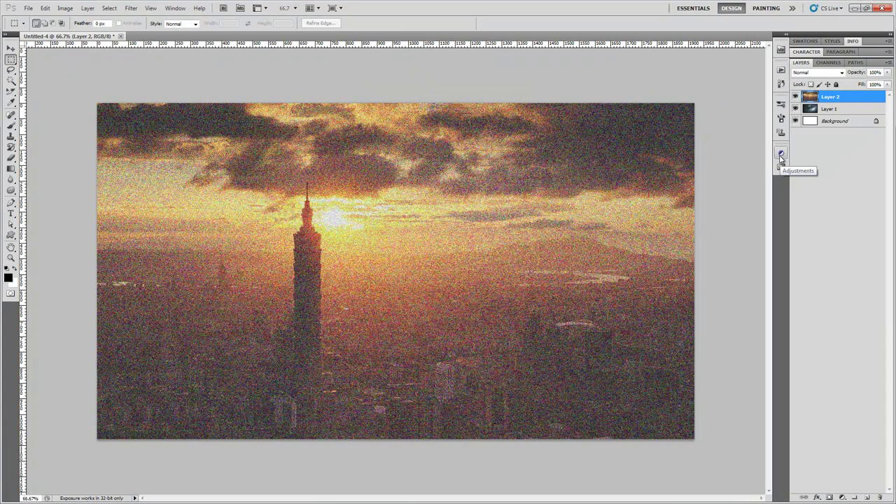
- Toggle Layer 2's visibility to compare the noisy image with Layer 1, and undo the noise
click(796, 98)
click(796, 97)
click(796, 97)
click(795, 97)
click(795, 97)
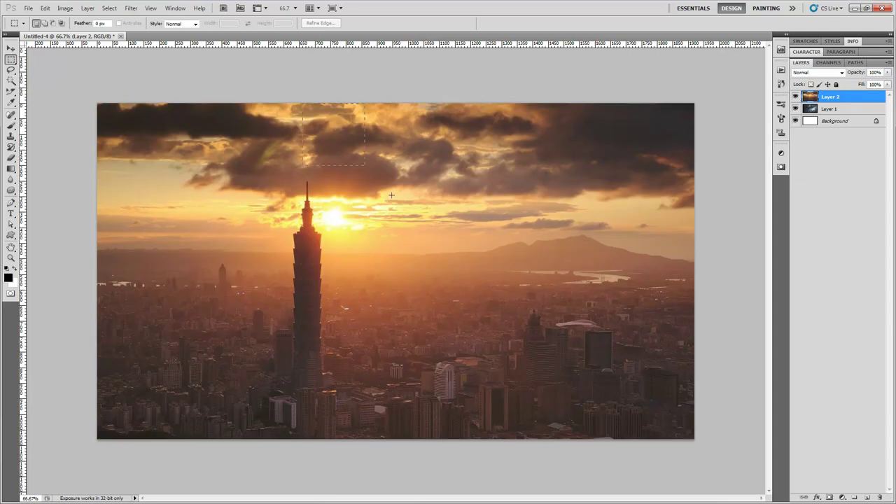
- Delete a roughly square area from the upper middle of Layer 2 to reveal the spaceship on Layer 1, and deselect
drag(495, 298, 494, 299)
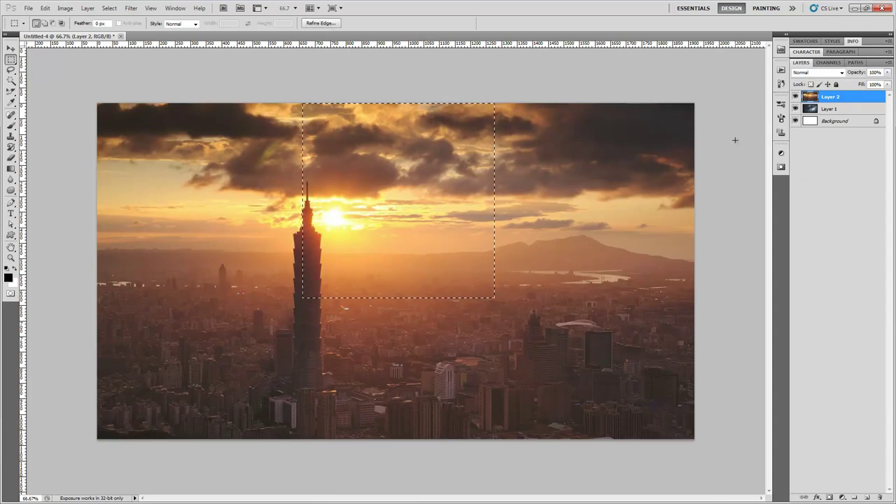
key(Delete)
click(360, 143)
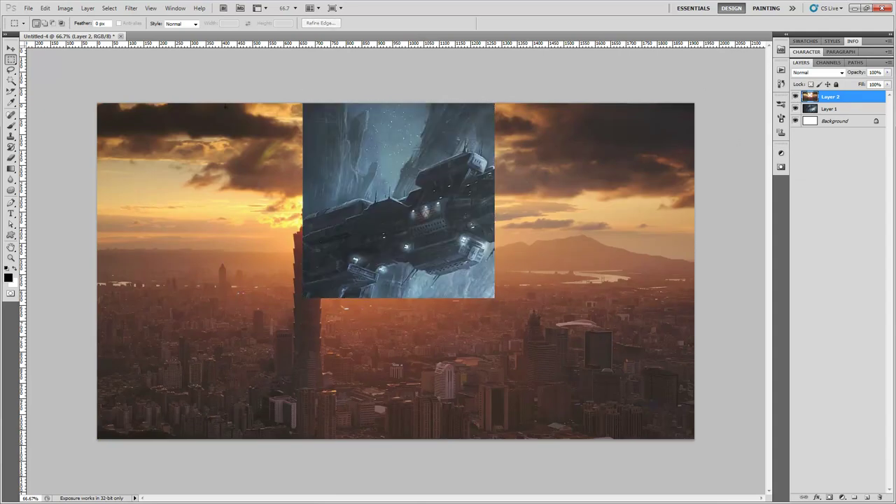
- Try moving Layer 2 on its own with the Move tool, and return it to its original position
click(10, 48)
drag(554, 206, 671, 211)
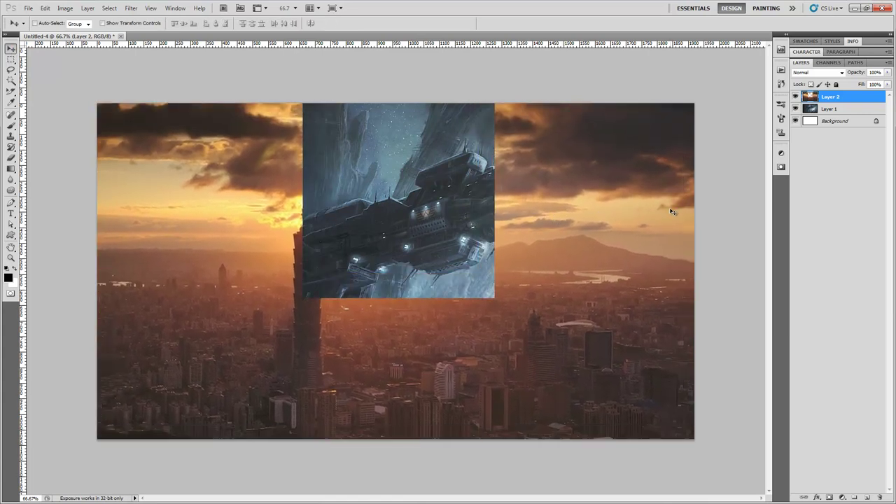
- Select Layer 1 and Layer 2 together, link them, and test moving the linked pair around the canvas
shift+click(843, 110)
drag(586, 214, 566, 239)
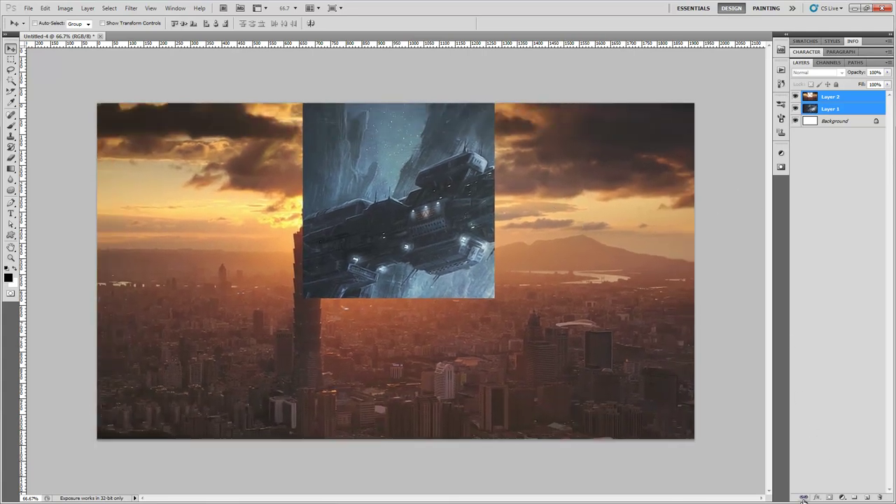
click(842, 111)
mouse_move(580, 188)
mouse_down()
mouse_move(570, 194)
mouse_move(604, 215)
mouse_move(574, 180)
mouse_up()
click(833, 96)
click(835, 109)
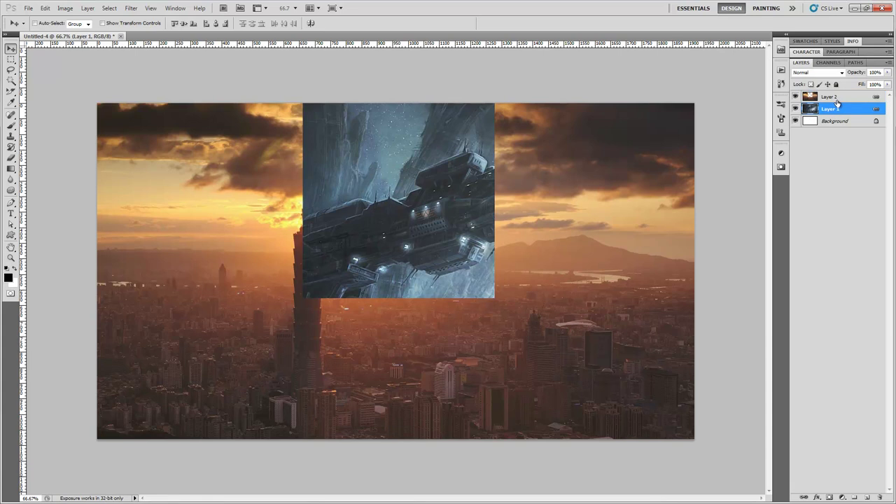
- Try a Levels adjustment on Layer 2 by shifting the midtone input level
click(834, 97)
click(65, 8)
mouse_move(105, 32)
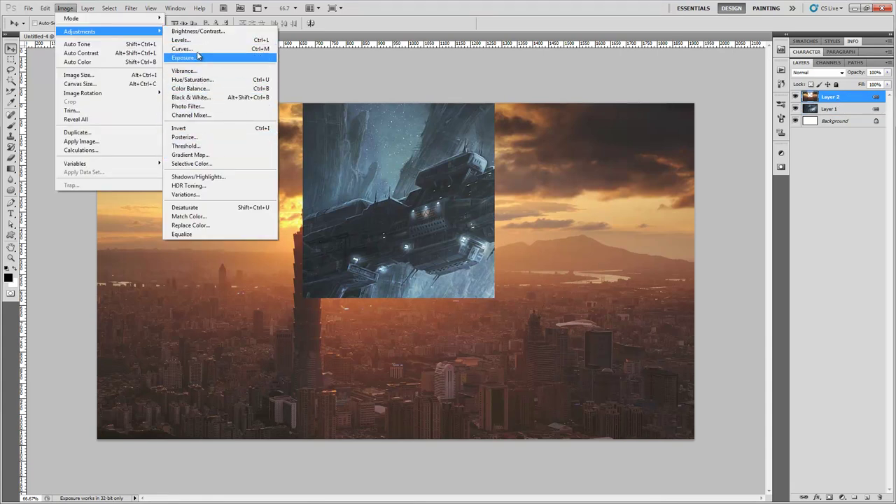
click(203, 39)
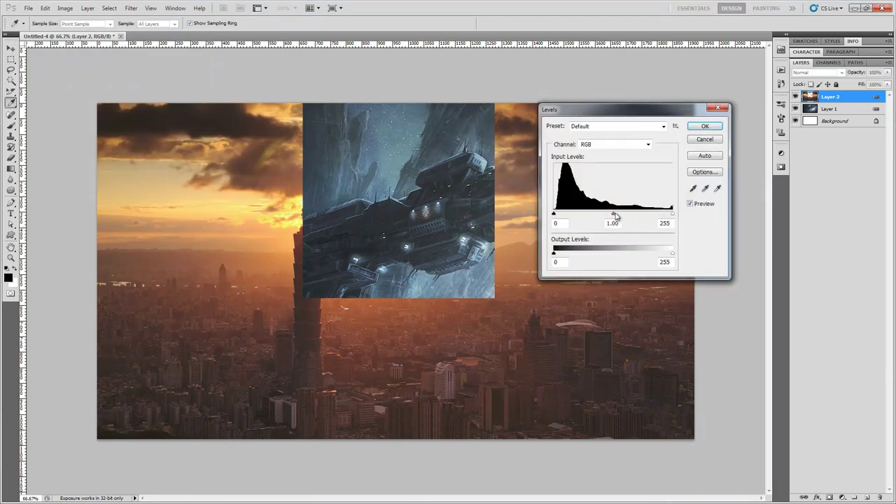
drag(613, 214, 577, 212)
click(705, 140)
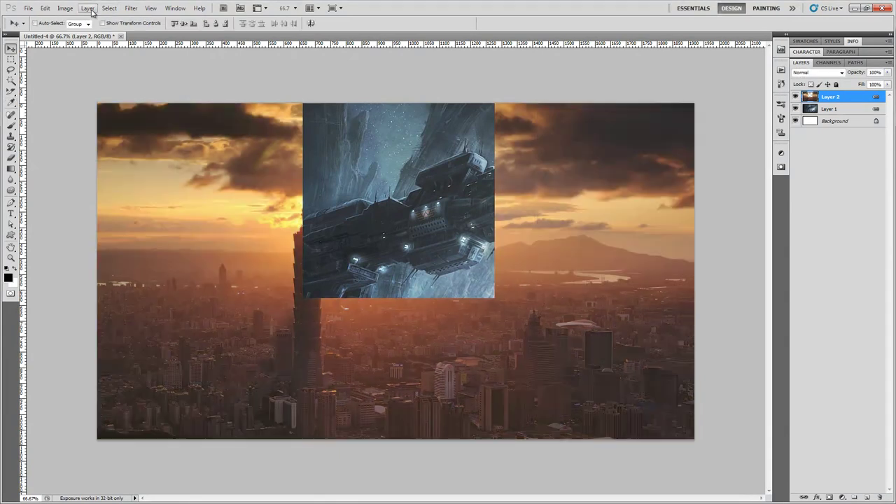
- Add a Levels adjustment layer above Layer 2, set its midtone input level to 0.34, and toggle its visibility to compare
click(87, 8)
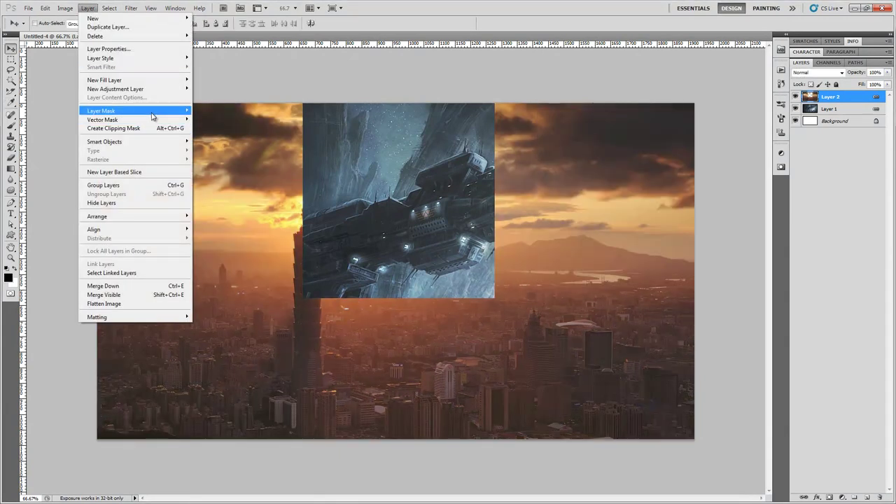
mouse_move(153, 110)
mouse_move(153, 93)
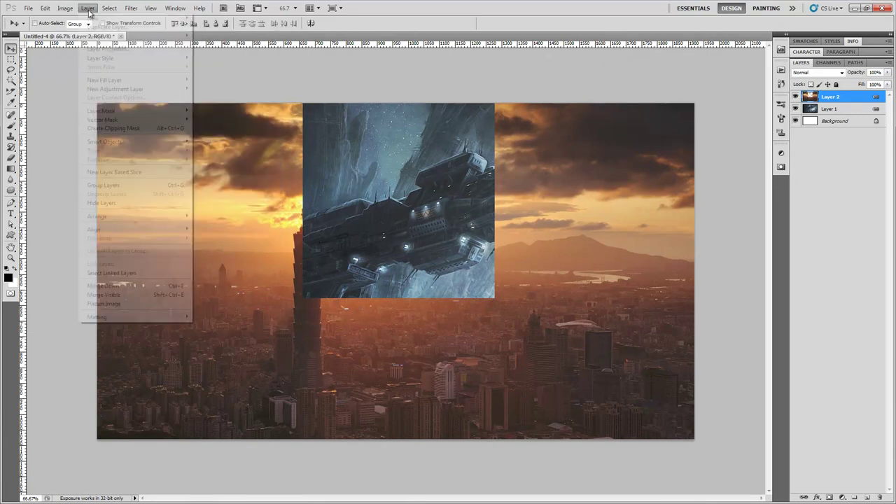
mouse_move(184, 89)
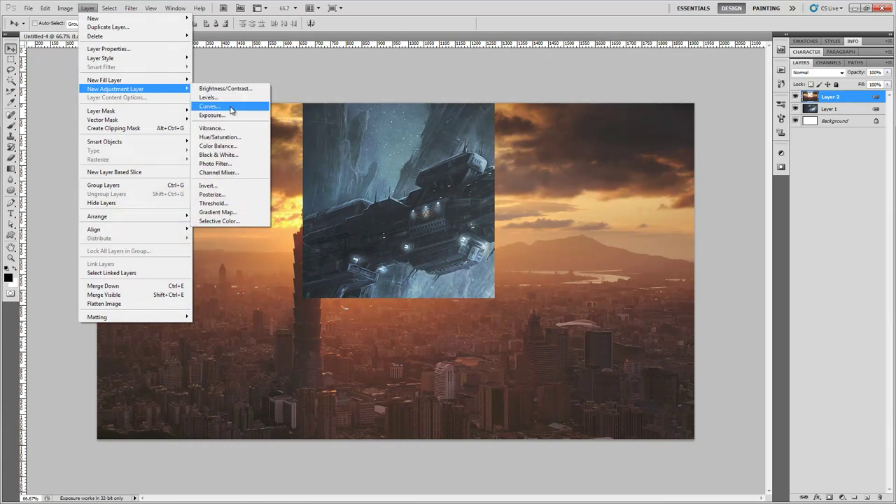
click(210, 97)
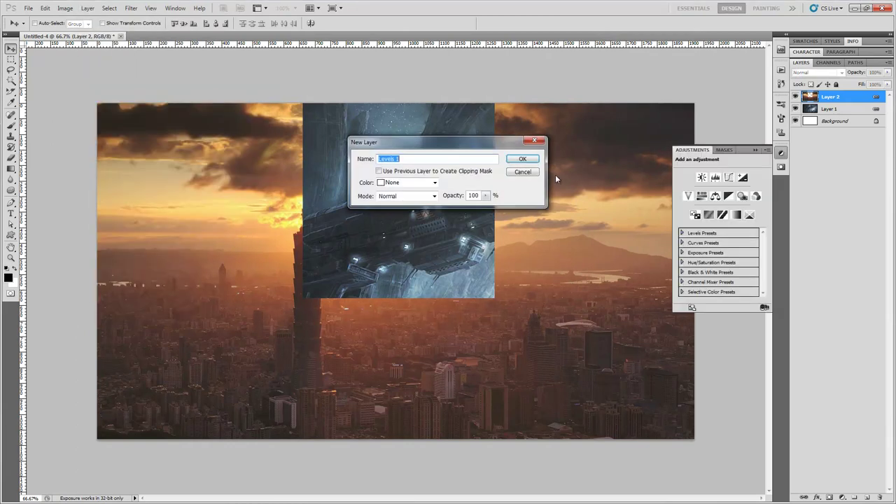
click(522, 159)
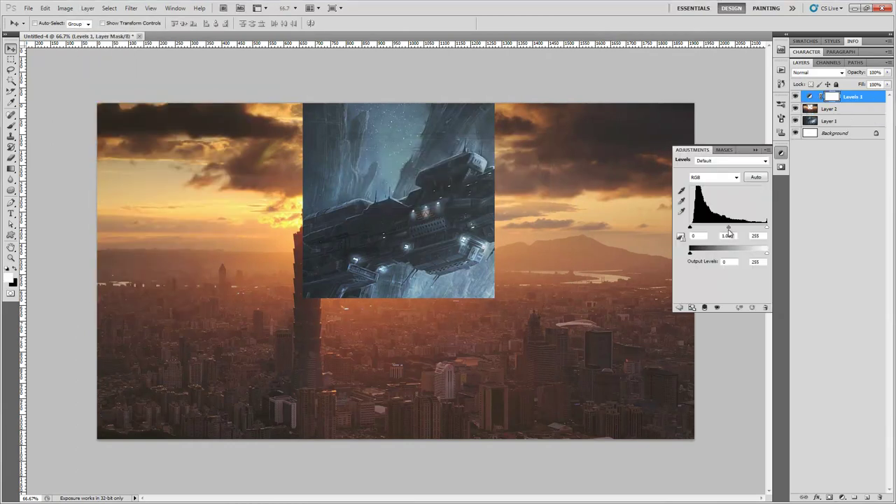
drag(730, 231, 751, 231)
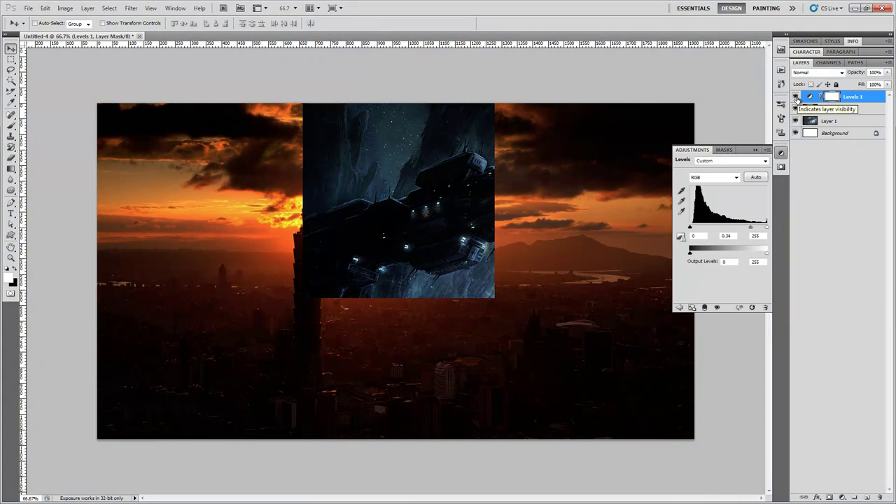
click(795, 96)
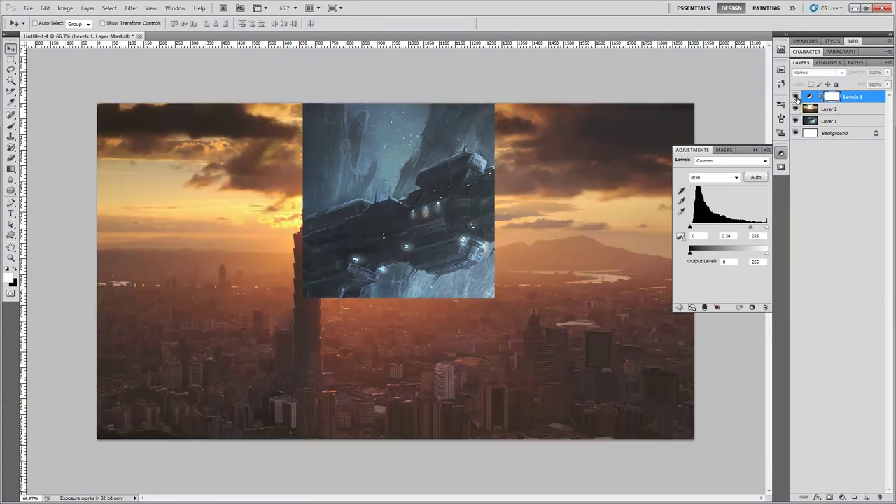
click(796, 96)
- Copy the full canvas area of Layer 2 and paste it into a new 1920 × 1080 pixel document
click(830, 110)
click(10, 60)
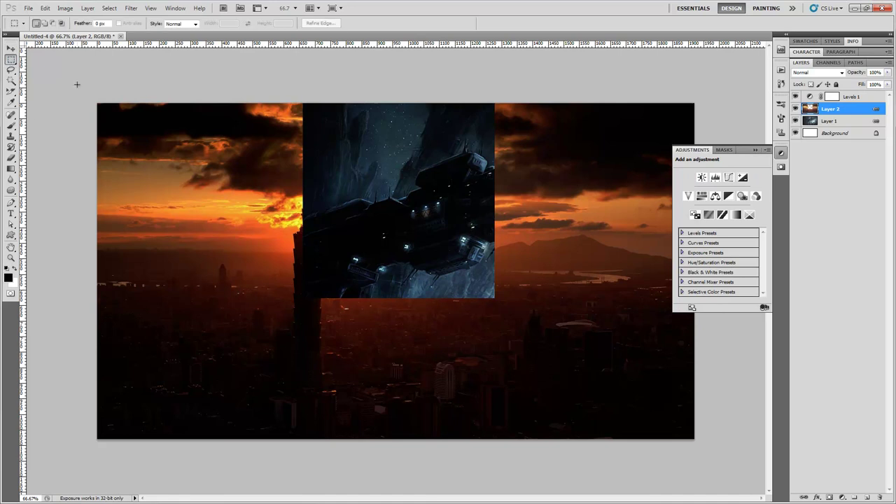
key(ctrl+a)
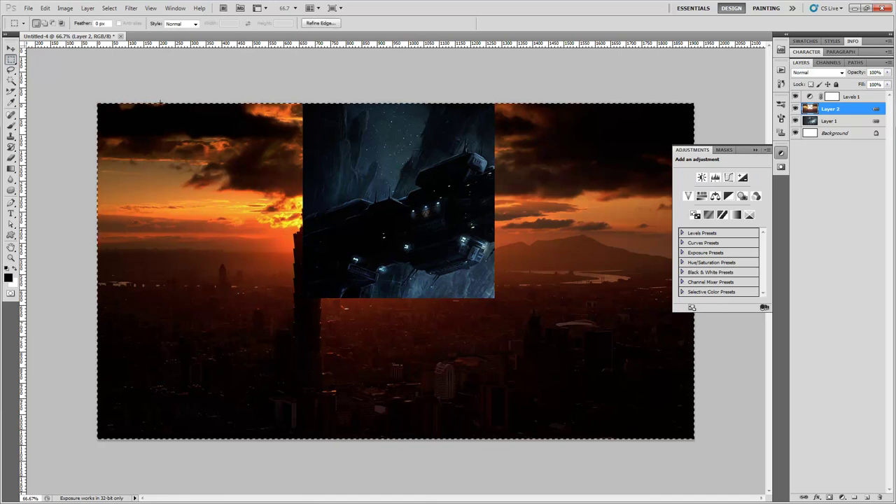
click(45, 8)
click(67, 70)
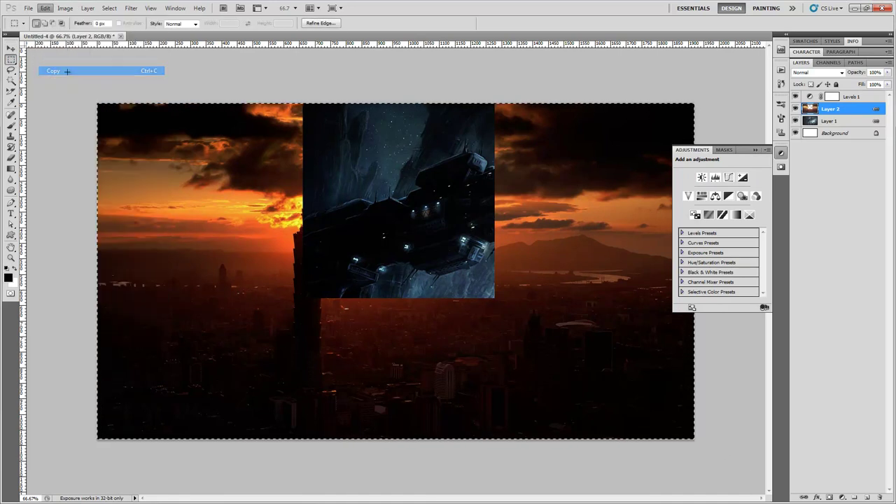
click(28, 8)
click(38, 17)
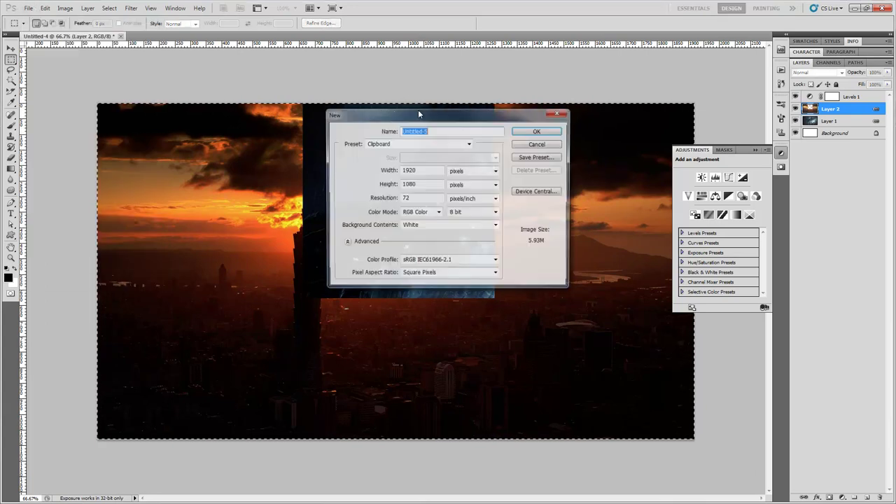
click(536, 131)
key(ctrl+v)
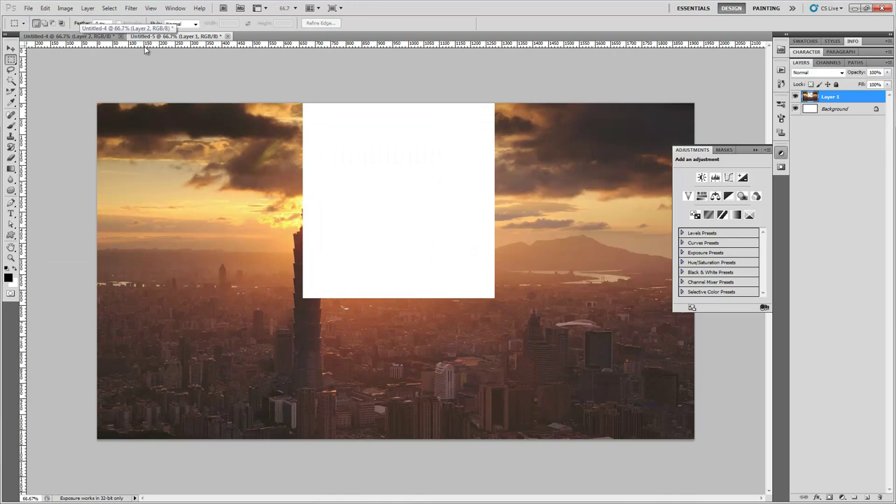
- Make a merged copy of all visible layers in Untitled-4 and paste it into Untitled-5
click(99, 38)
click(45, 8)
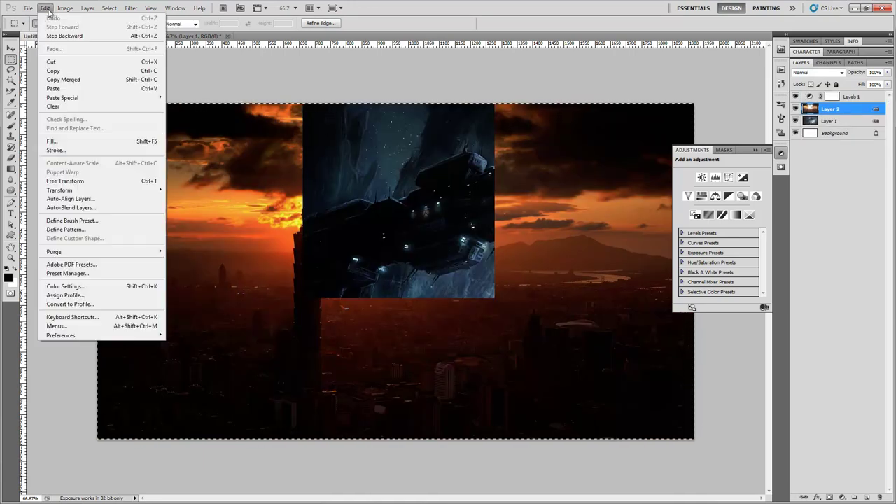
click(76, 82)
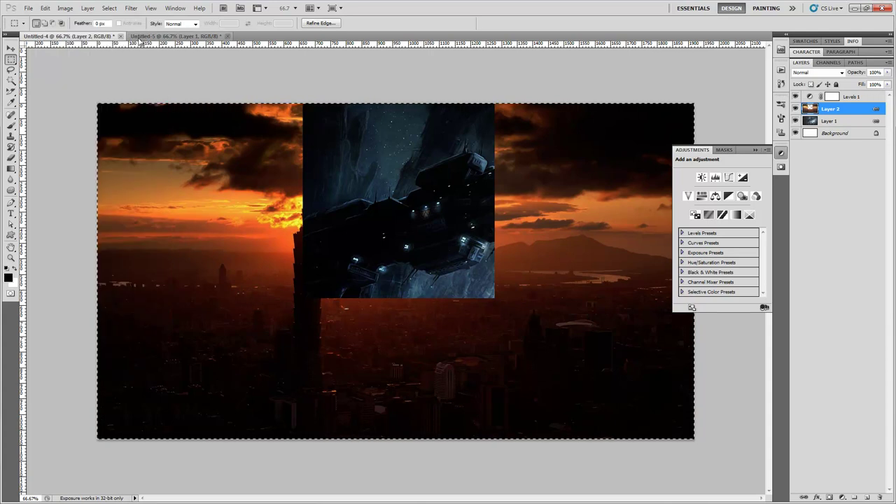
click(175, 36)
key(ctrl+v)
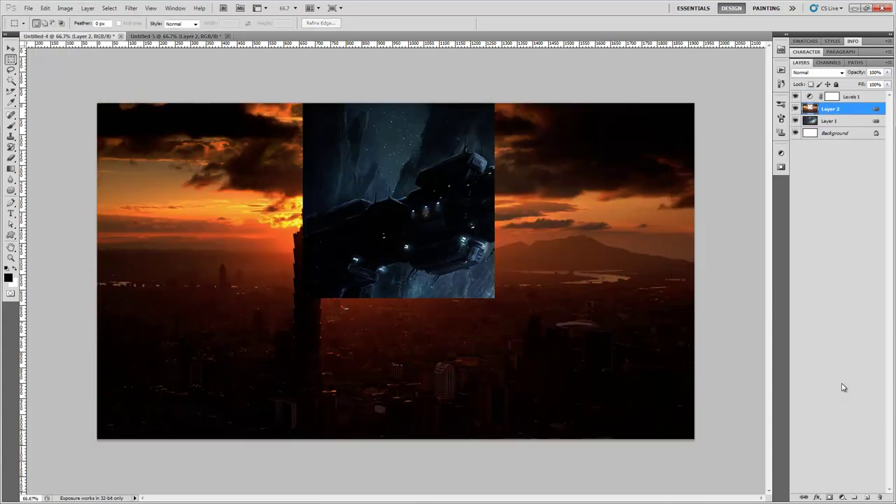
- In Untitled-4, create a layer group above Layer 2 and put Layer 2 and Layer 1 inside it
click(855, 497)
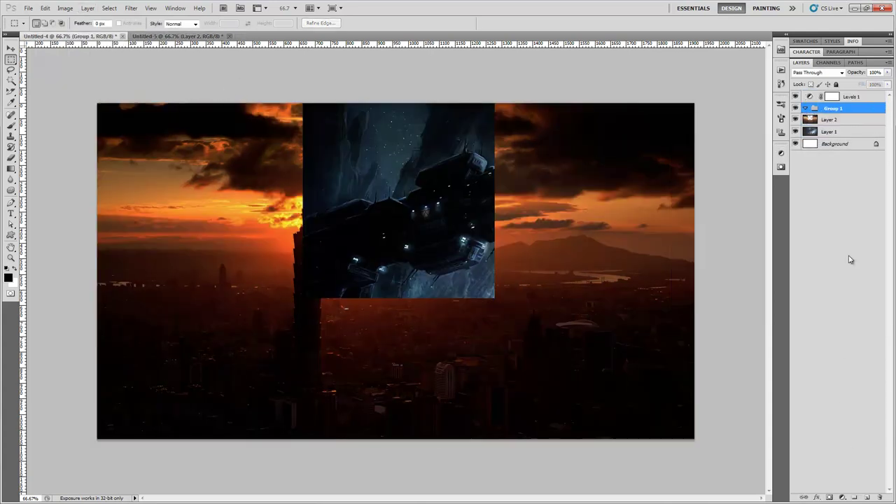
click(840, 121)
shift+click(841, 132)
drag(840, 131, 832, 110)
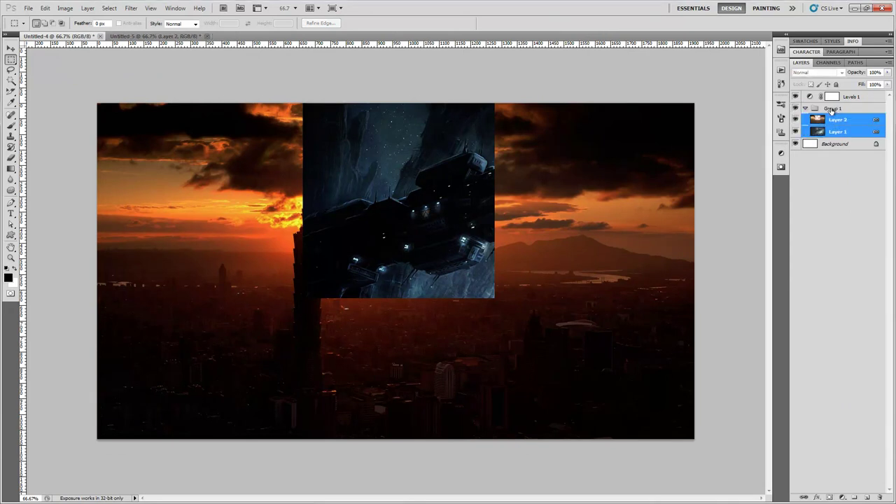
click(807, 109)
click(806, 109)
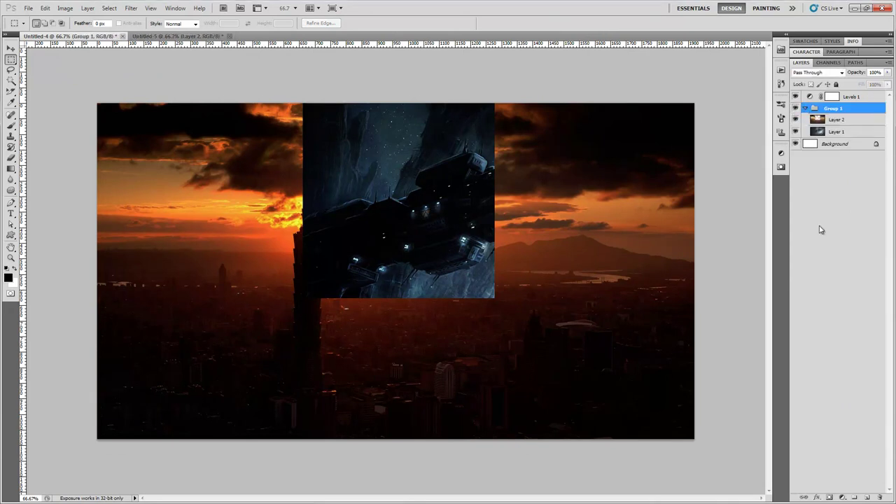
- Try adding another layer group above Group 1 and shifting the content with the Move tool, and undo it
click(855, 496)
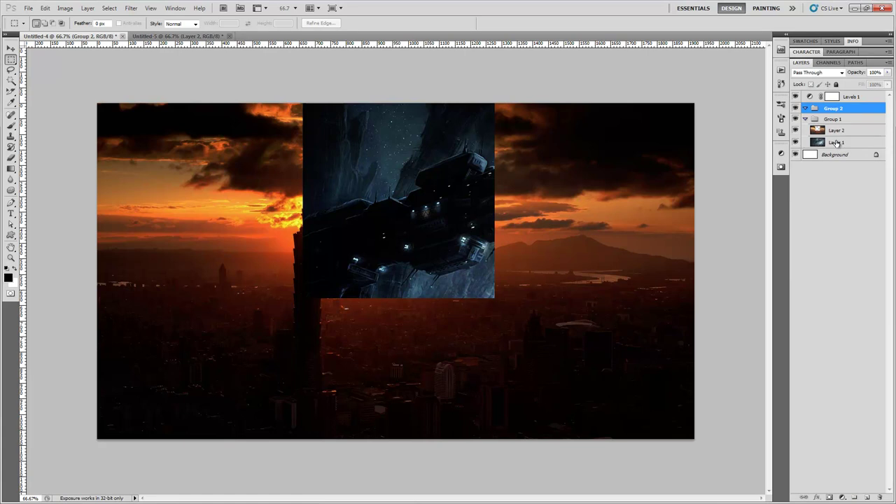
key(v)
click(569, 200)
drag(543, 176, 524, 180)
key(ctrl+z)
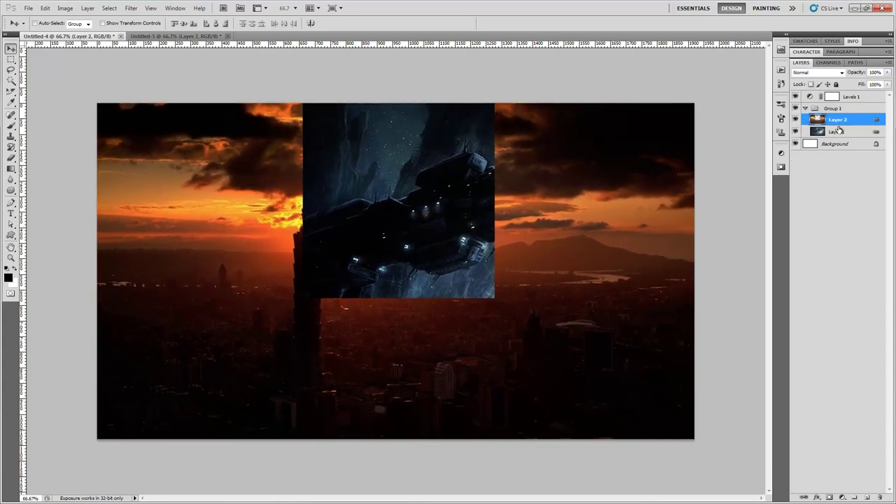
- Place Layer 1 above Layer 2 within Group 1 and delete a rectangular area below the spaceship, right of centre, from Layer 1
drag(840, 138, 840, 117)
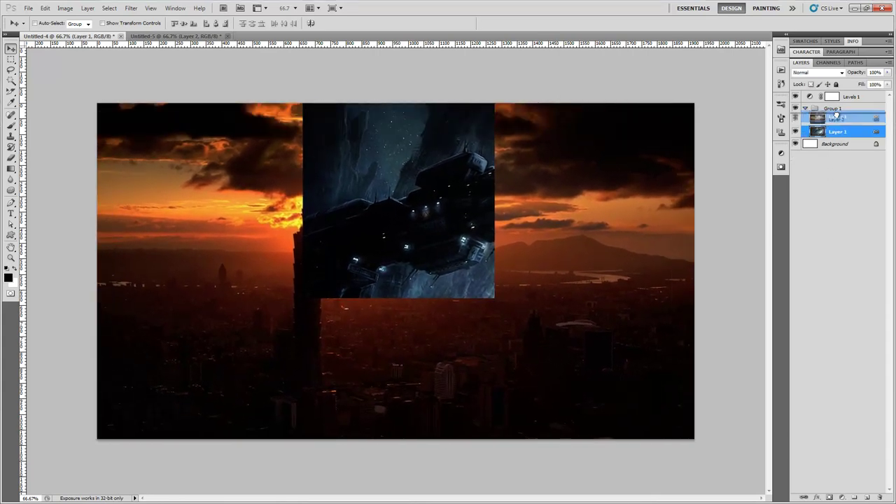
key(m)
key(Delete)
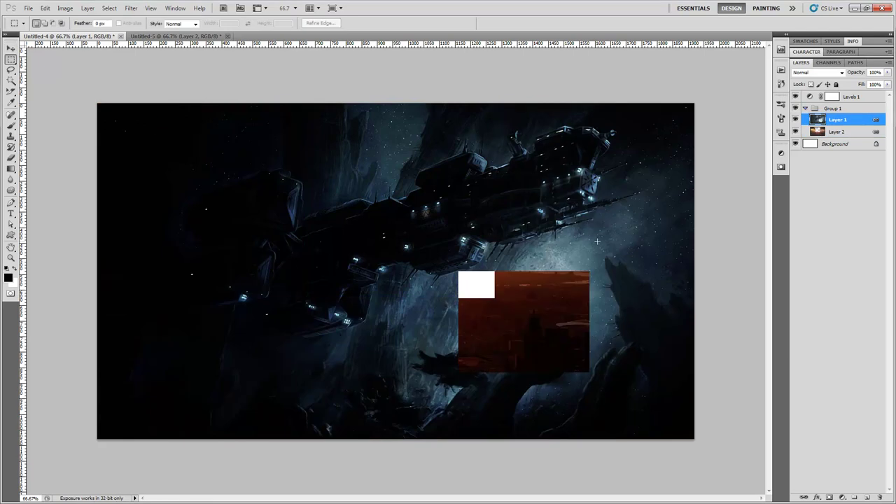
- Return Layer 2 above Layer 1, move Levels 1 to the top of Group 1, and clip it to Layer 2
drag(837, 132, 865, 110)
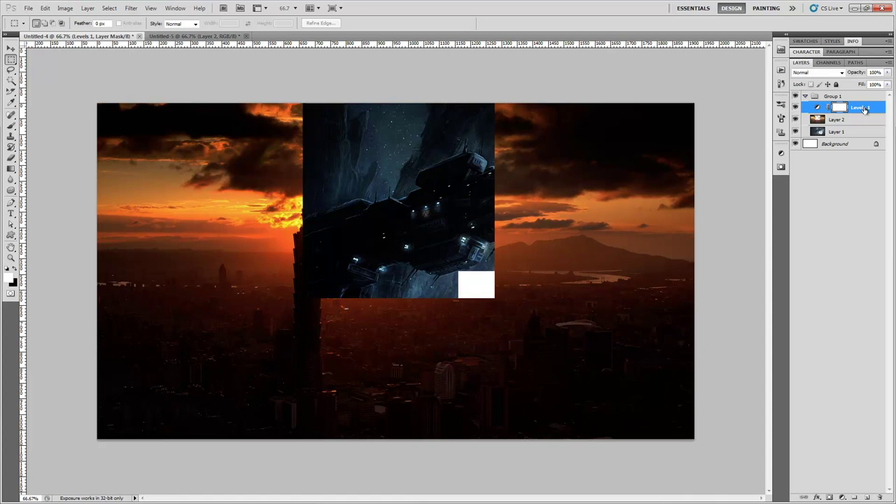
right_click(865, 110)
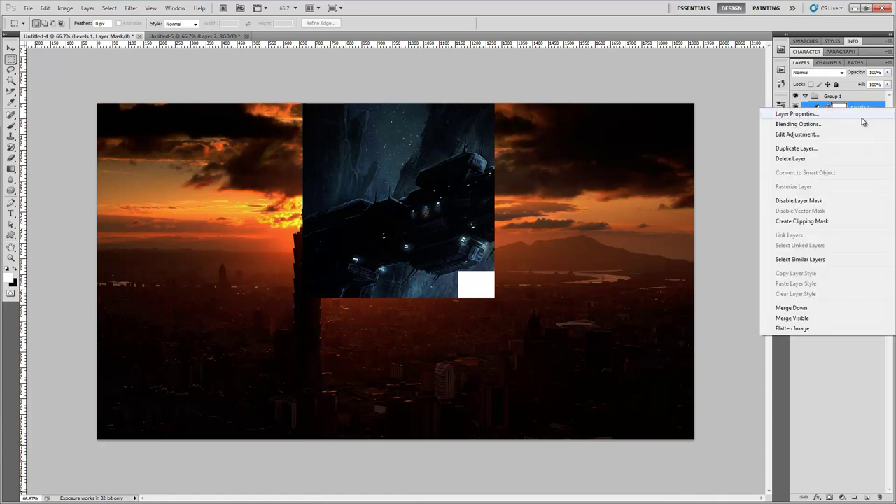
click(824, 221)
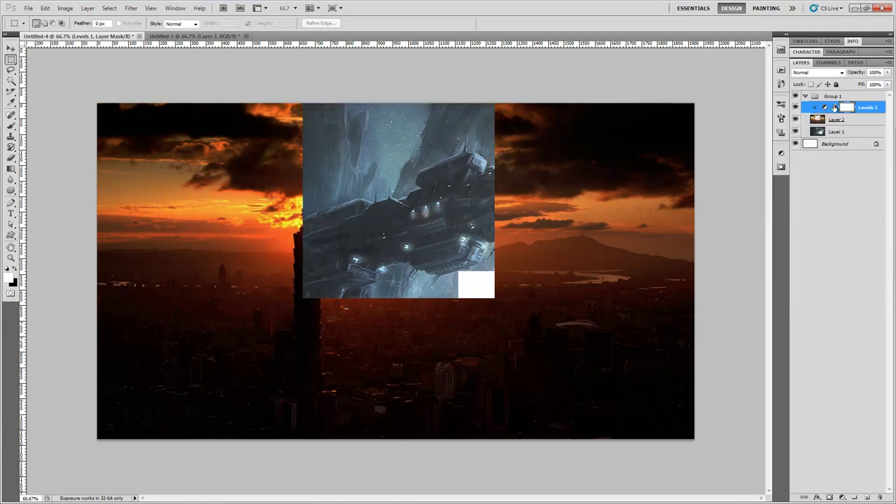
- Set the clipped Levels 1 adjustment's midtone input level to 0.23 and its white input level to 195
click(871, 110)
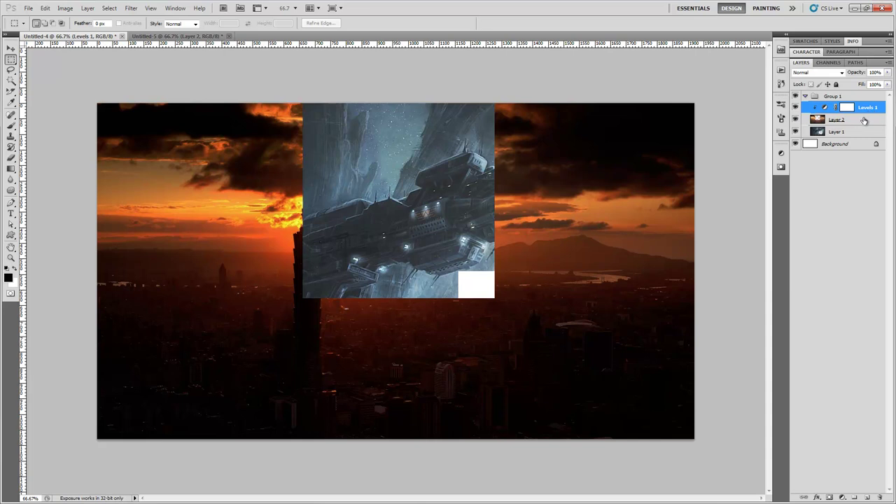
click(864, 121)
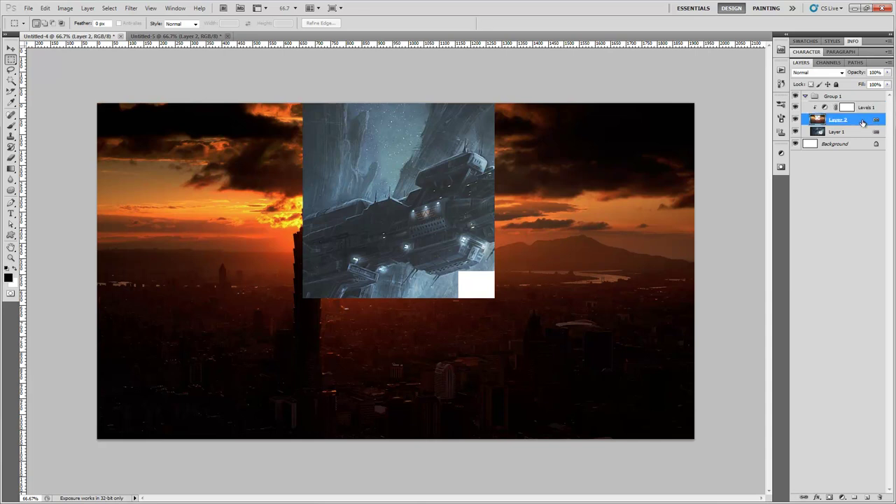
key(alt+bracketright)
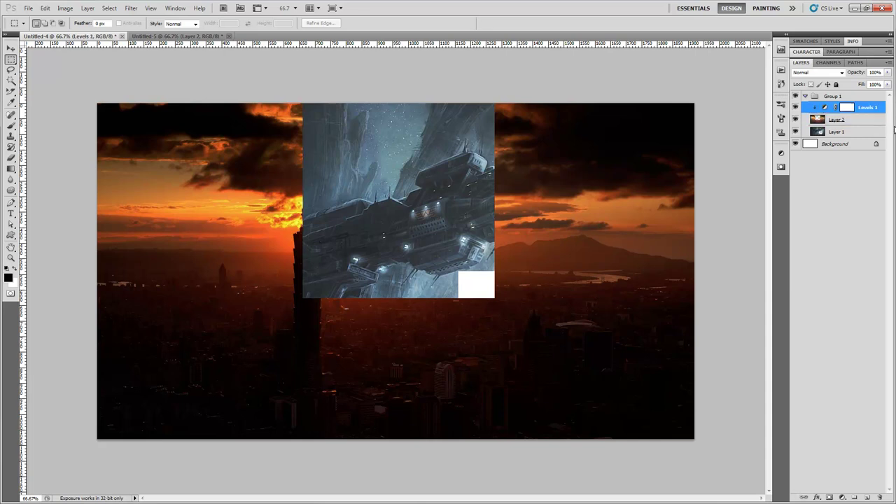
double_click(824, 109)
mouse_move(754, 233)
mouse_down()
mouse_move(726, 231)
mouse_move(784, 229)
mouse_move(700, 231)
mouse_move(749, 229)
mouse_up()
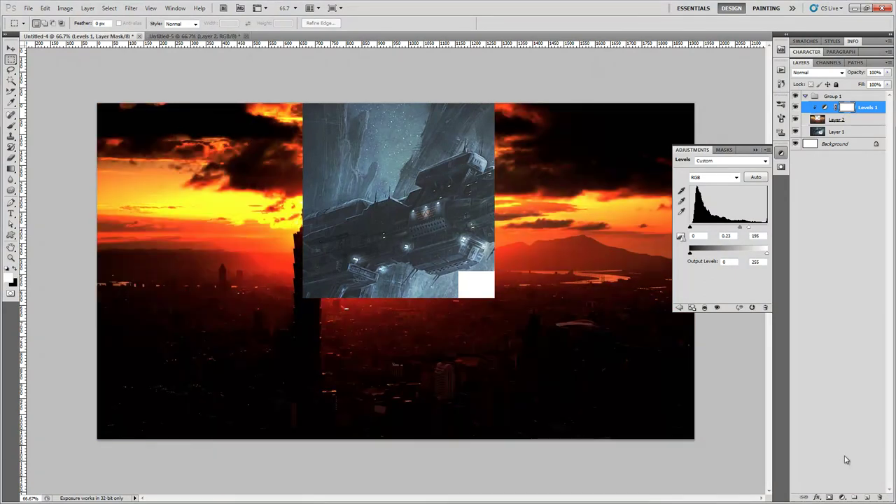
- Add a new empty layer above Levels 1 and make it part of Layer 2's clipping mask
click(868, 498)
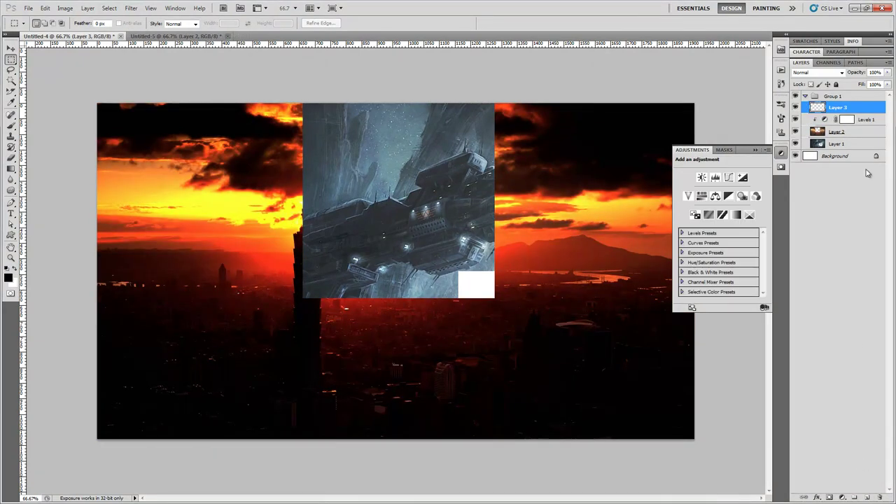
right_click(848, 109)
click(805, 222)
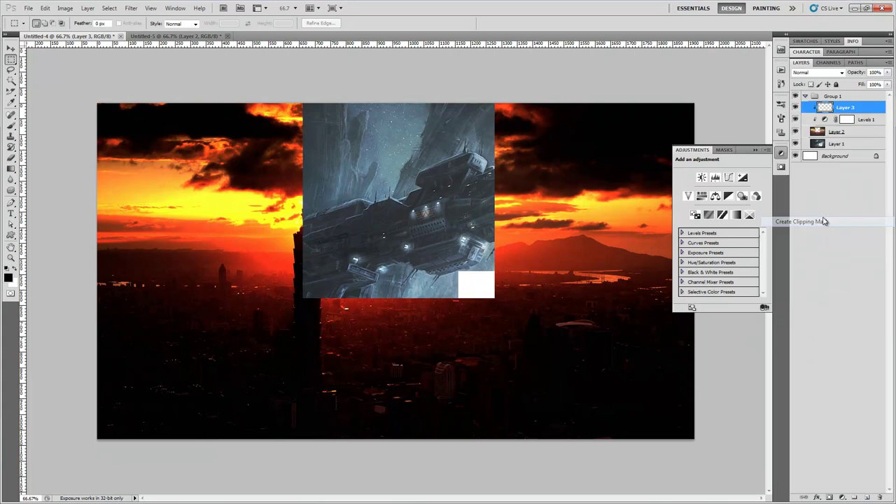
- Try painting soft black brush strokes on Layer 3 over the sky and across the spaceship cutout, raising the flow to 100%
click(11, 130)
drag(280, 183, 238, 231)
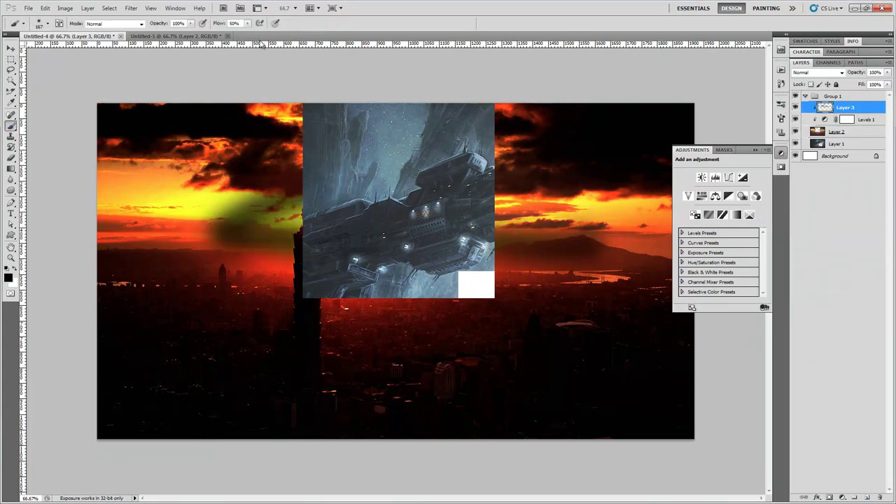
mouse_move(296, 180)
mouse_down()
mouse_move(516, 250)
mouse_move(292, 194)
mouse_move(522, 291)
mouse_up()
- Select Layer 3, Levels 1, Layer 2 and Layer 1 together and merge them into a single layer
click(843, 124)
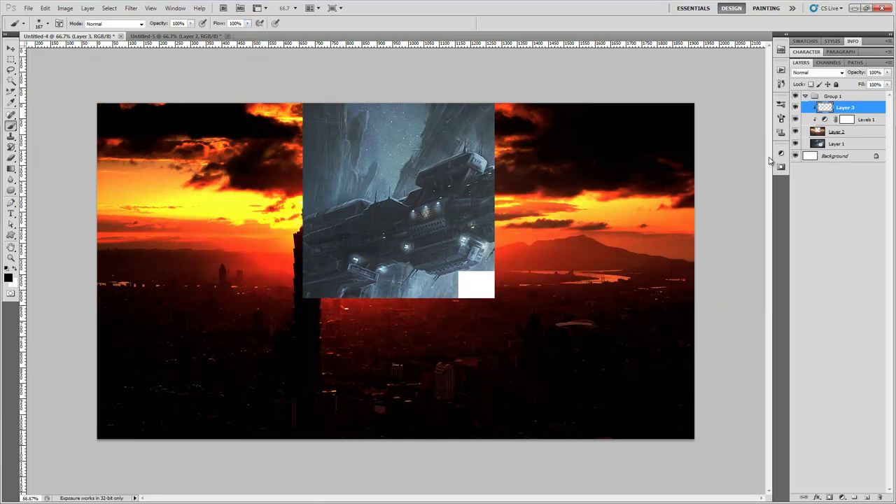
shift+click(846, 143)
click(87, 7)
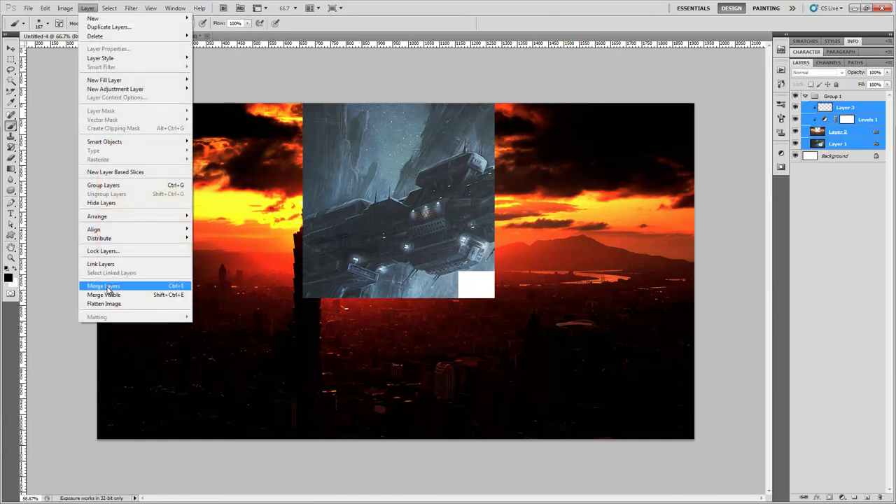
click(104, 286)
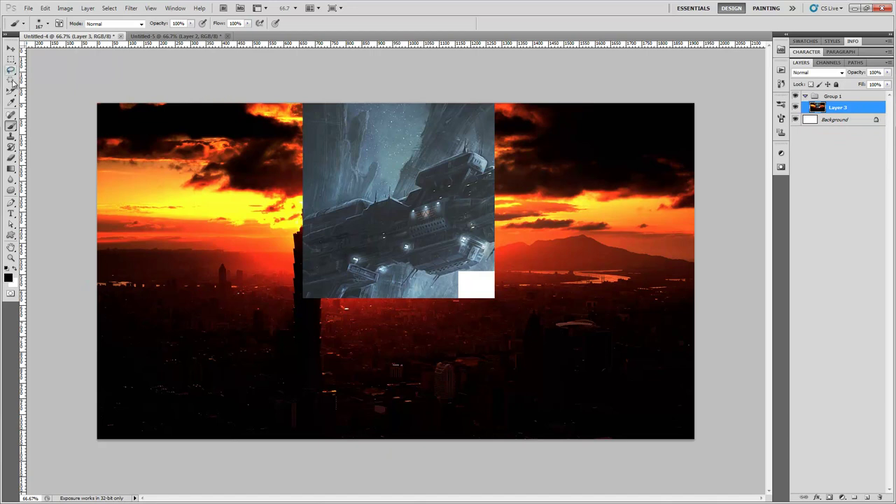
- Try painting black test strokes across the city image and the spaceship on the merged Layer 3
mouse_move(581, 168)
mouse_down()
mouse_move(357, 160)
mouse_move(231, 191)
mouse_move(412, 259)
mouse_move(474, 193)
mouse_move(250, 204)
mouse_move(365, 331)
mouse_move(521, 239)
mouse_move(347, 178)
mouse_move(433, 309)
mouse_move(532, 337)
mouse_up()
drag(293, 243, 545, 186)
click(545, 187)
- Step back through the history to before the merge, restoring Layer 3, Levels 1, Layer 2 and Layer 1 as separate layers
key(ctrl+alt+z)
key(ctrl+alt+z)
key(ctrl+alt+z)
key(ctrl+alt+z)
key(ctrl+alt+z)
key(ctrl+alt+z)
key(ctrl+alt+z)
key(ctrl+alt+z)
key(ctrl+alt+z)
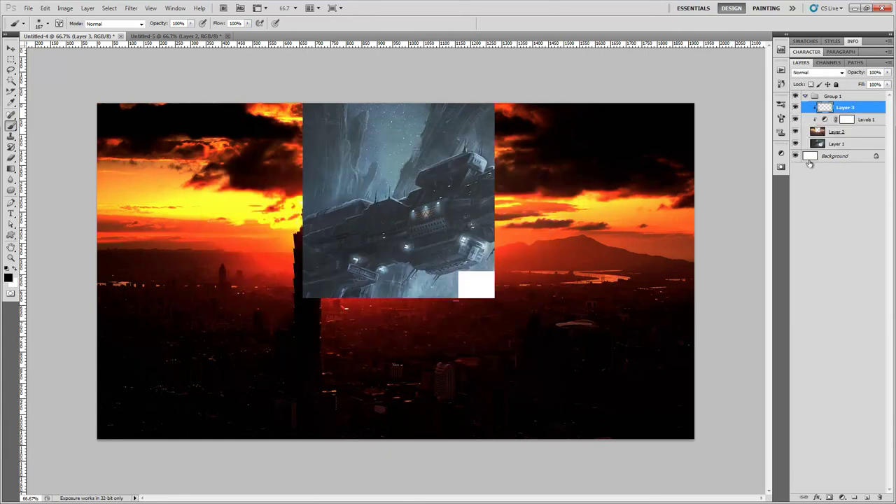
- Select Layer 3 through Layer 1 in Group 1 and convert them into a single Smart Object
shift+click(849, 145)
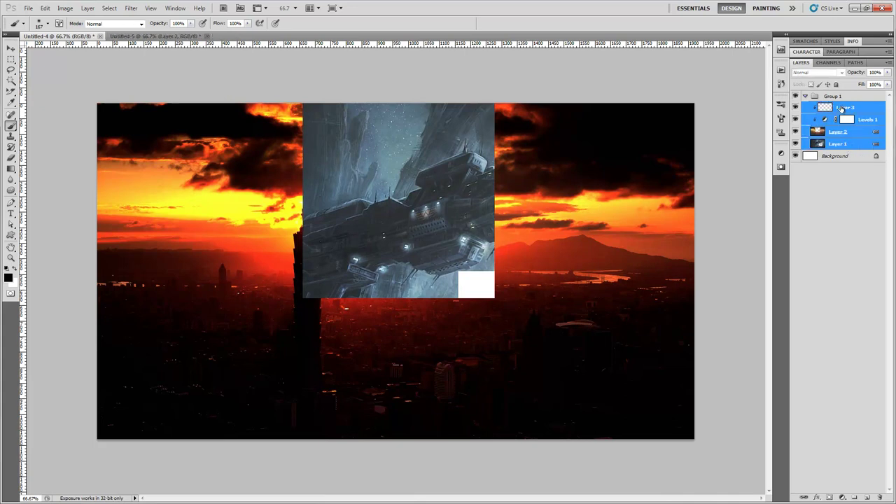
right_click(843, 107)
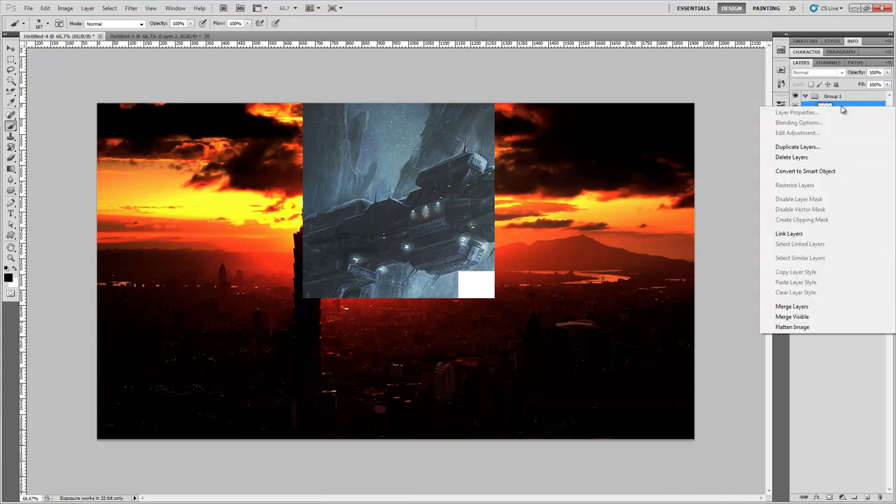
click(819, 171)
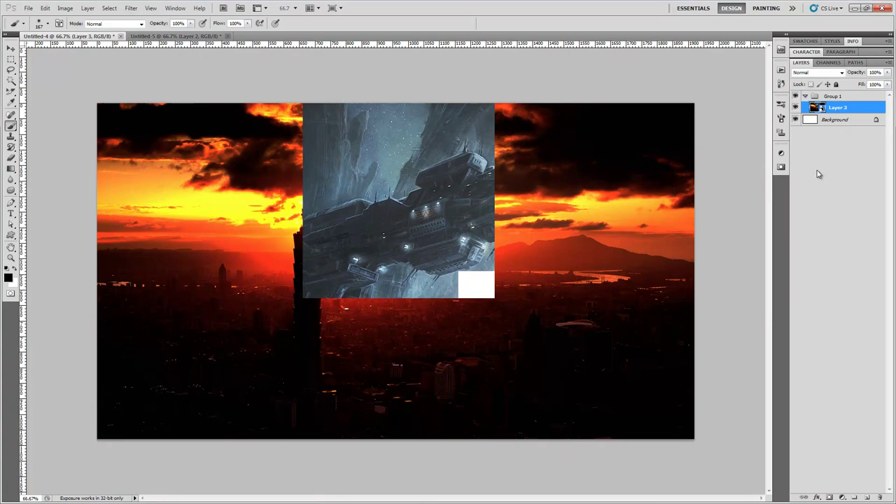
- Open the Layer 3 Smart Object's contents and move the linked Layer 2 down and to the right
double_click(817, 107)
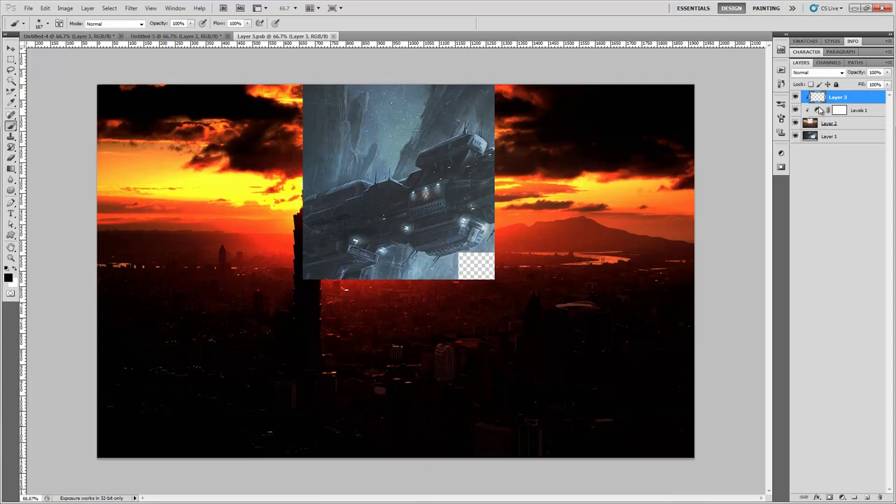
click(840, 128)
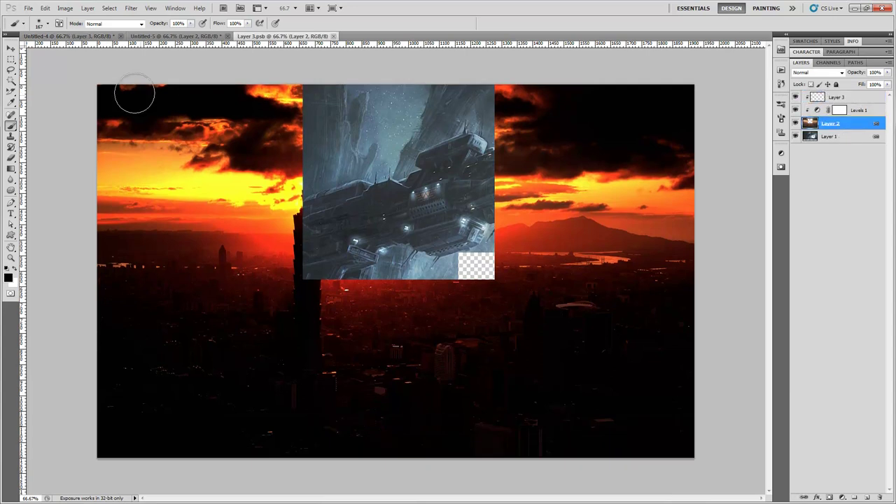
click(10, 48)
drag(289, 137, 322, 188)
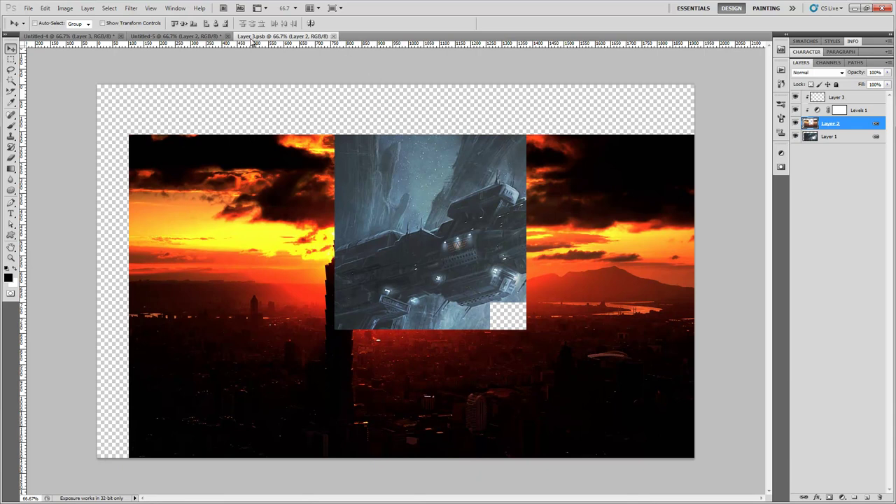
- Return to the Untitled-4 document and move the Layer 3 Smart Object up and to the left
click(201, 36)
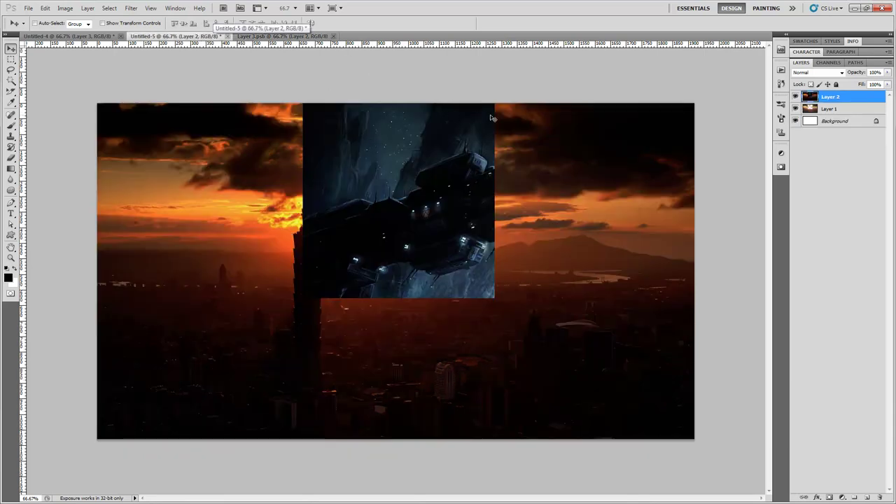
click(105, 36)
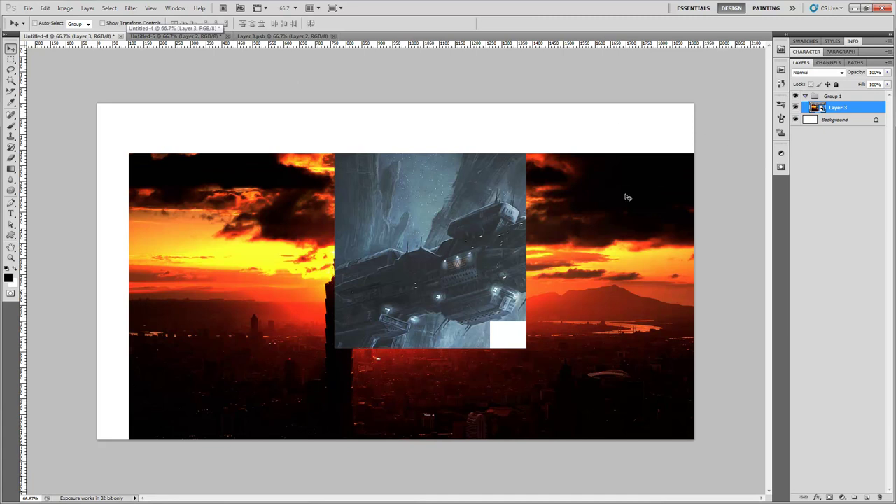
drag(593, 221, 569, 172)
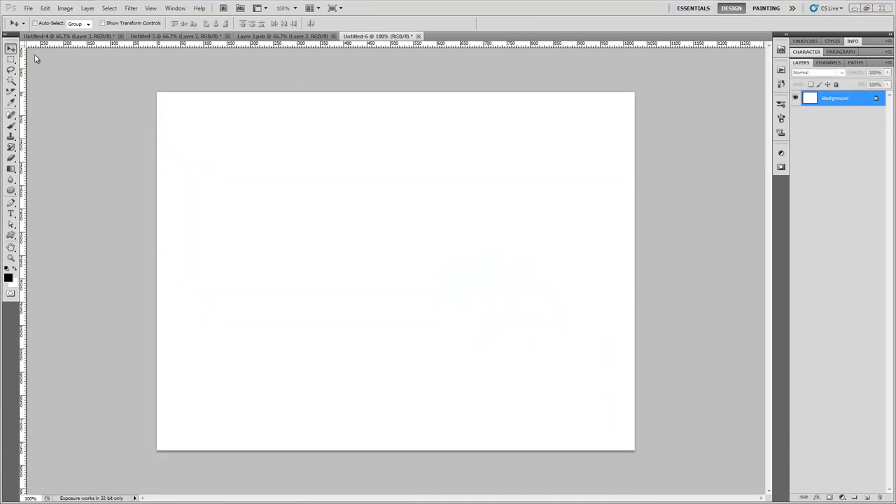
- Add a new layer in Untitled-6, draw a freehand blob with the Lasso, fill it with black and deselect
click(869, 498)
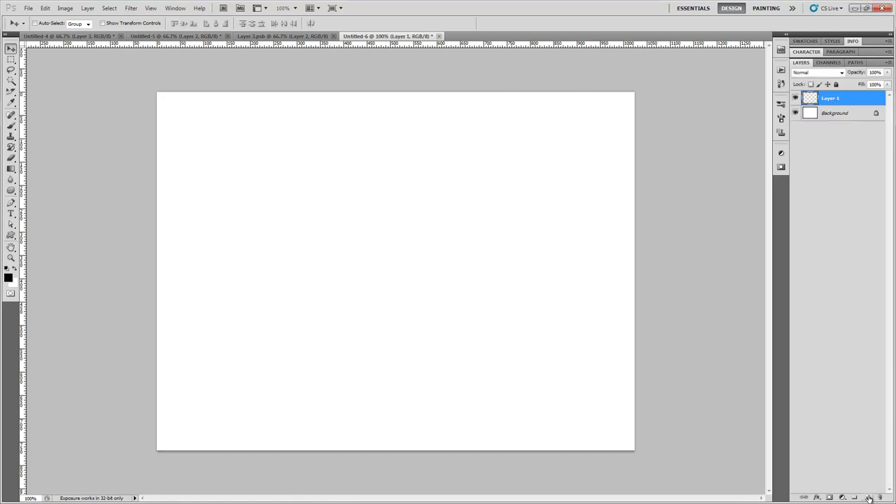
key(l)
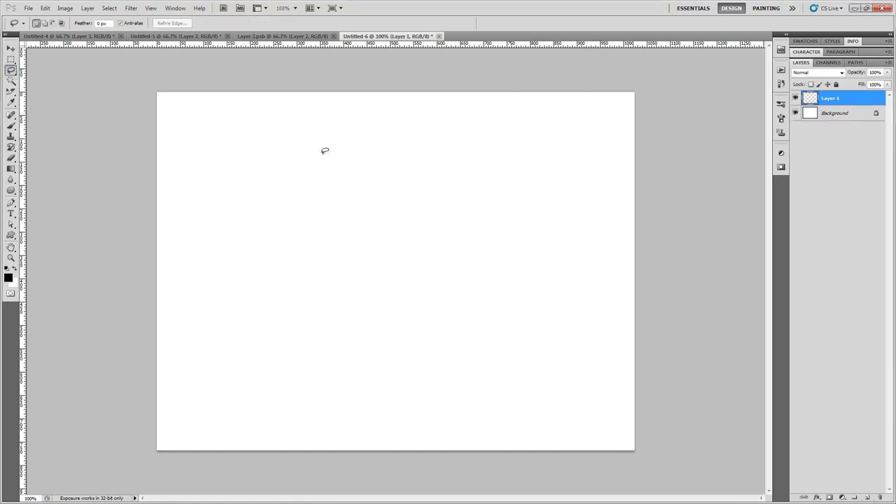
mouse_move(457, 163)
mouse_down()
mouse_move(387, 176)
mouse_move(360, 145)
mouse_move(325, 146)
mouse_up()
key(alt+BackSpace)
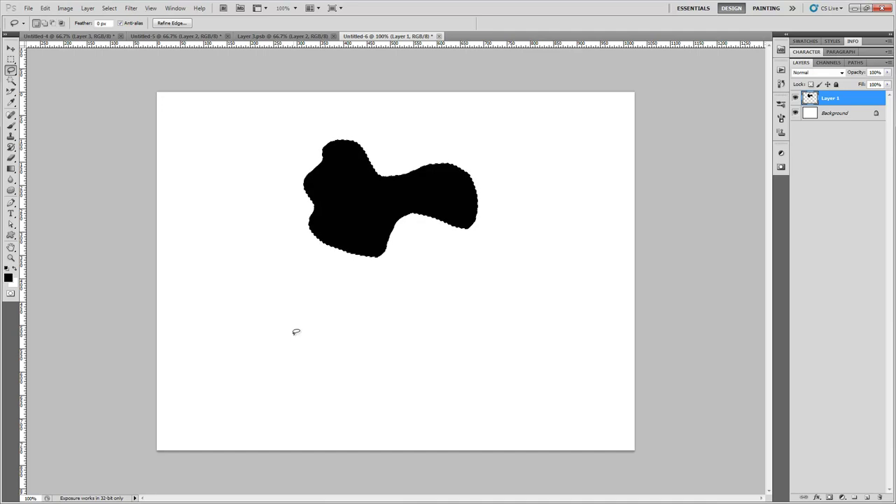
click(12, 59)
key(ctrl+d)
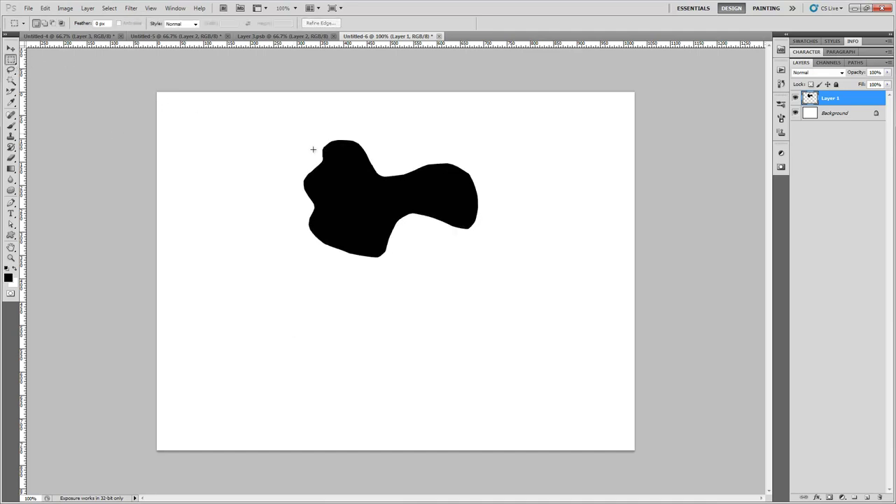
- Smooth the black blob's edges on Layer 1 with the Median filter
click(131, 8)
mouse_move(166, 120)
click(255, 148)
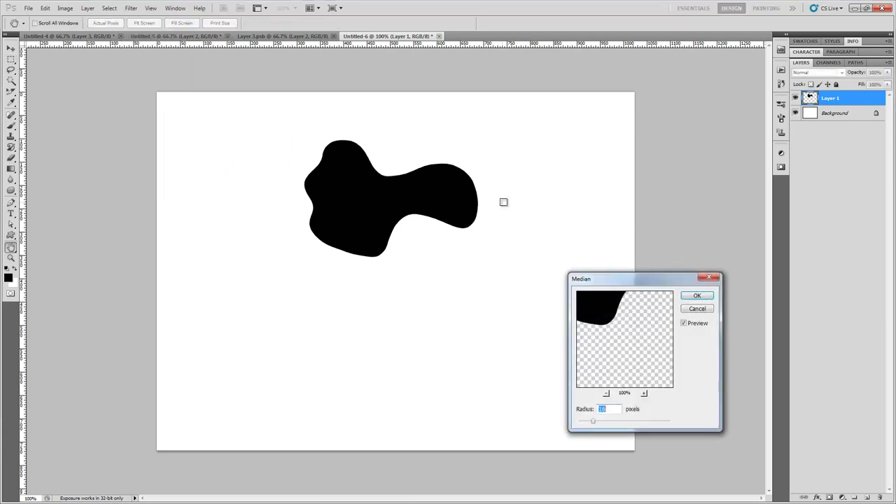
drag(606, 423, 594, 424)
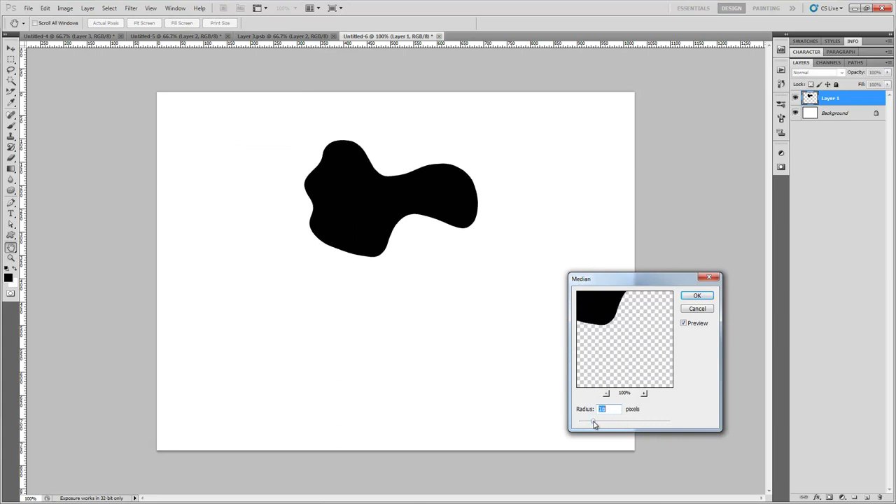
click(698, 296)
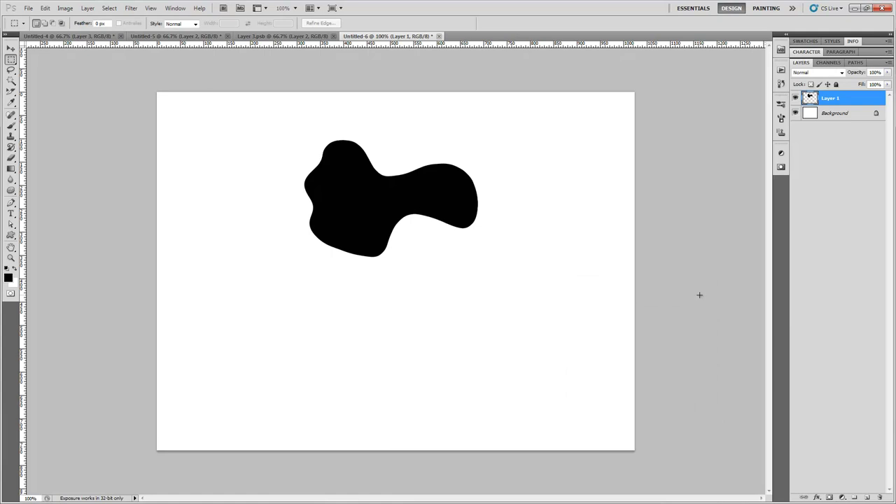
- Load Layer 1's outline as a selection, move the selection below the blob, fill it with black and deselect
ctrl+click(810, 98)
drag(460, 196, 457, 318)
key(alt+BackSpace)
key(ctrl+d)
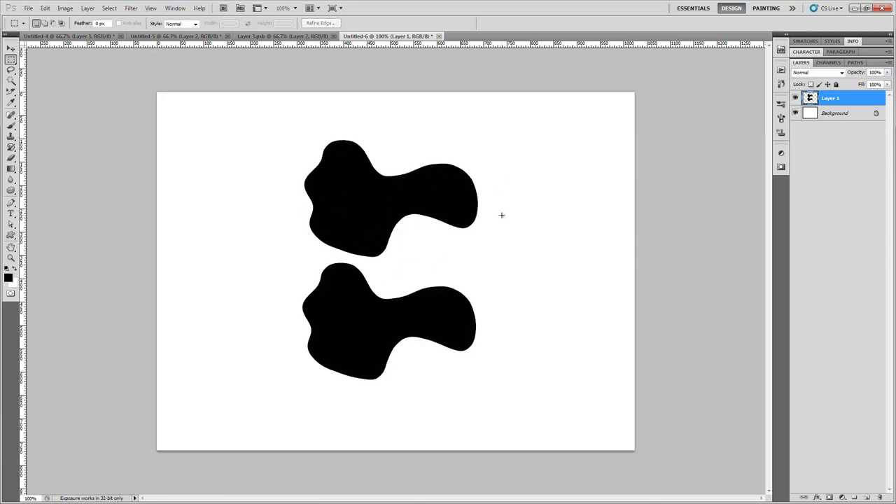
ctrl+click(810, 98)
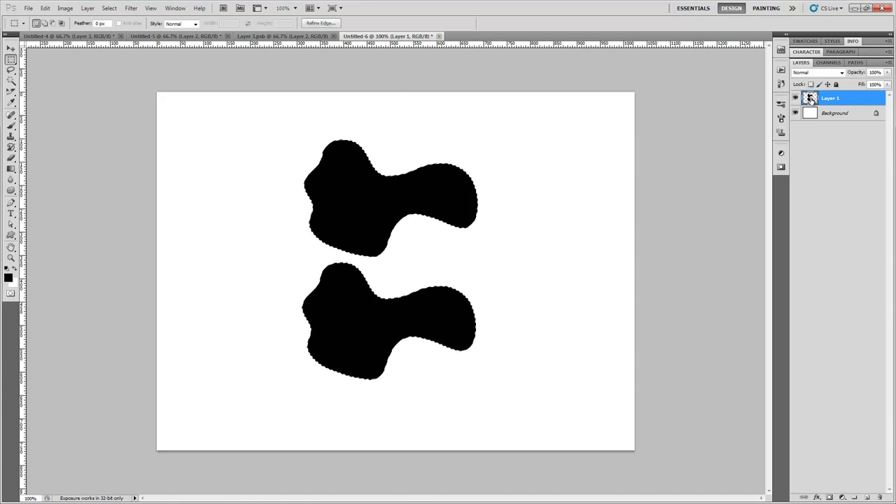
key(ctrl+d)
- Add a white layer mask that reveals all of Layer 1
click(87, 8)
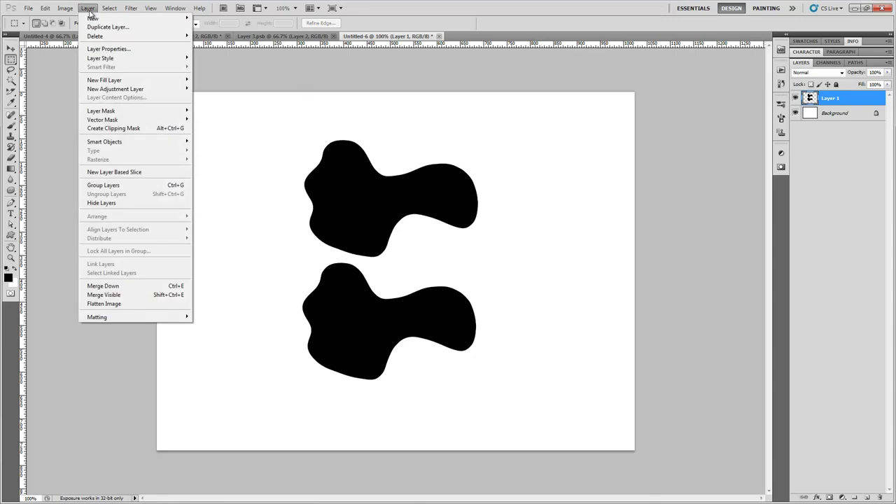
mouse_move(112, 111)
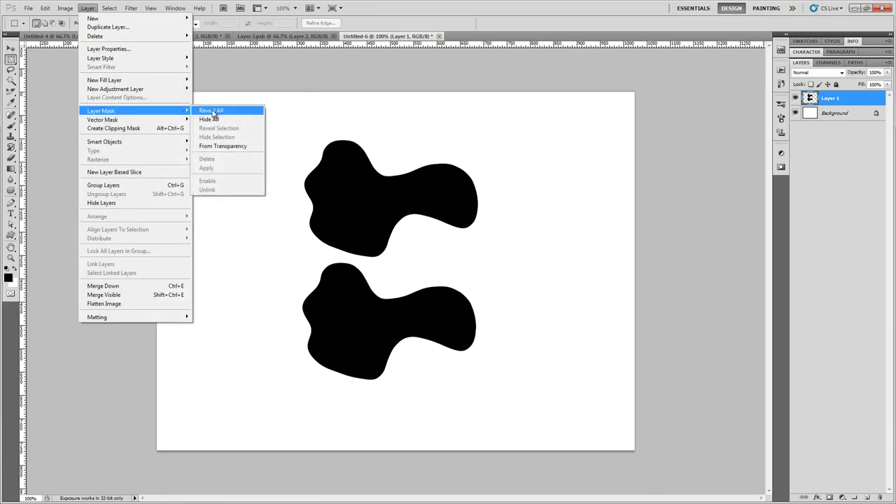
click(214, 112)
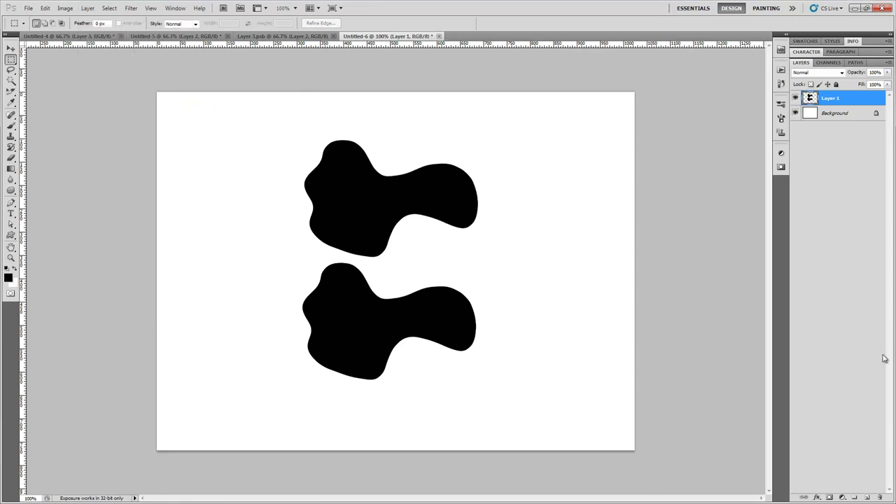
click(829, 497)
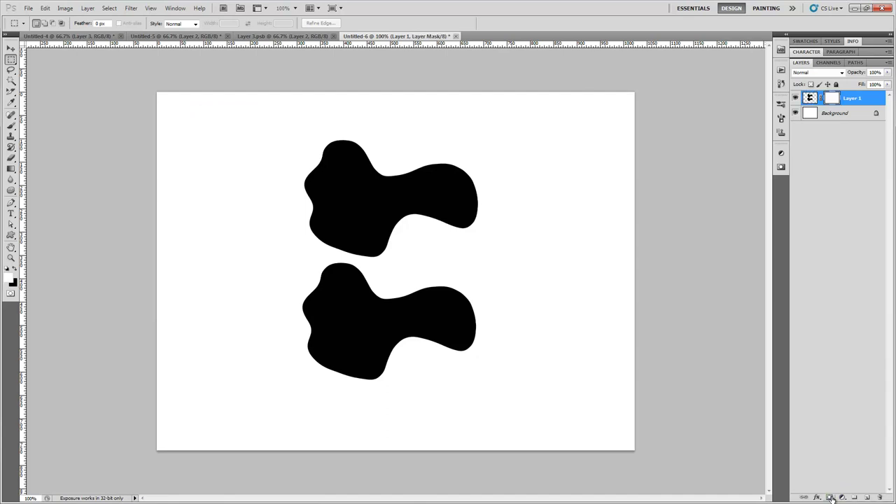
- Try hiding part of the upper blob by painting black with the Brush on Layer 1's mask
click(10, 125)
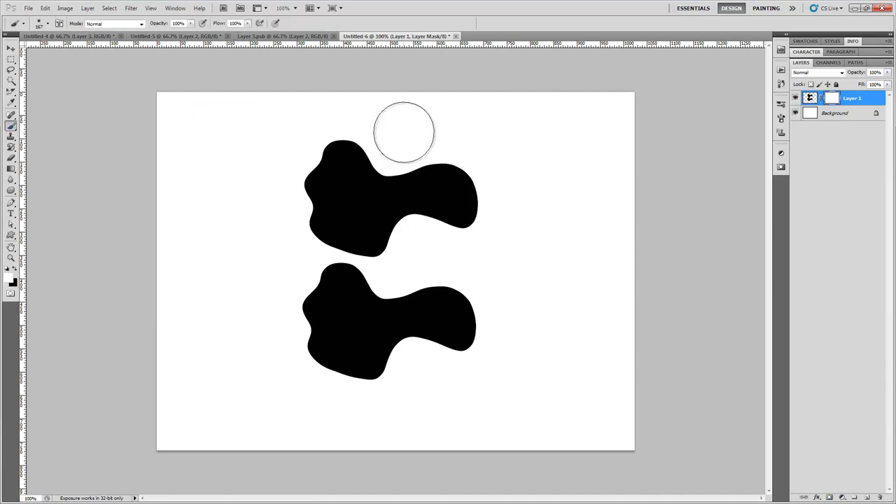
key(x)
mouse_move(416, 160)
mouse_down()
mouse_move(437, 270)
mouse_move(424, 259)
mouse_up()
key(ctrl+z)
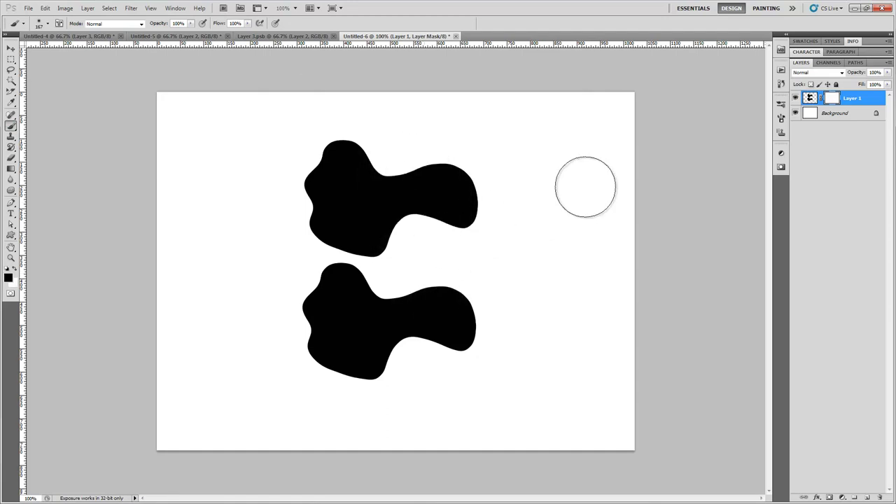
- Try a black brush stroke on Layer 1's pixels and a similar stroke on its mask, undoing each
click(811, 99)
mouse_move(418, 112)
mouse_down()
mouse_move(452, 293)
mouse_move(464, 298)
mouse_up()
key(ctrl+z)
click(832, 99)
mouse_move(455, 120)
mouse_down()
mouse_move(441, 175)
mouse_move(451, 281)
mouse_up()
key(ctrl+z)
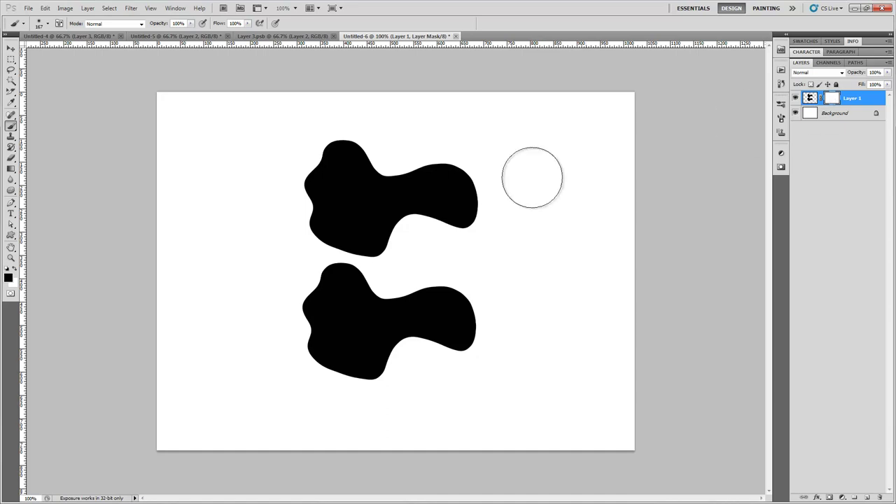
- Paint black on Layer 1's mask with a hard round 92 px brush to hide a diagonal band between the two blobs
right_click(421, 196)
click(506, 251)
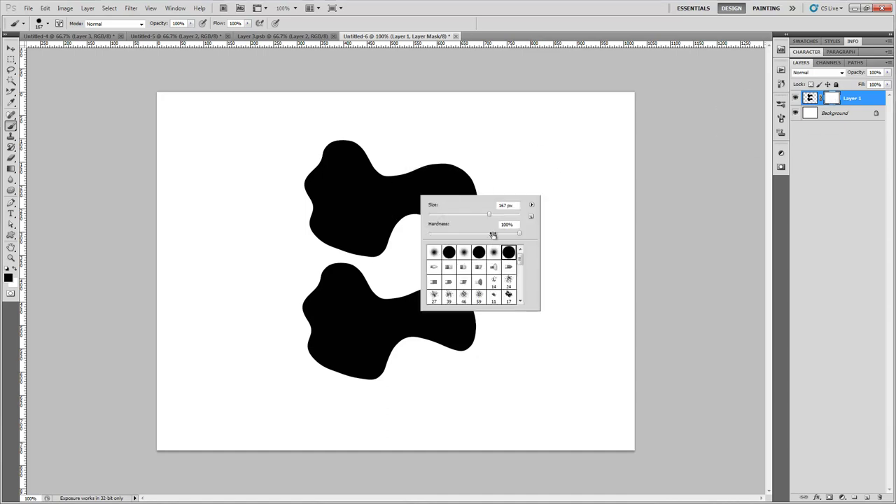
key(Return)
mouse_move(500, 184)
mouse_down()
mouse_move(484, 207)
mouse_move(401, 229)
mouse_move(382, 258)
mouse_move(307, 250)
mouse_up()
- Try painting black directly on Layer 1's pixels beside the upper blob
click(812, 100)
mouse_move(564, 177)
mouse_down()
mouse_move(314, 263)
mouse_move(348, 278)
mouse_move(532, 203)
mouse_move(489, 236)
mouse_move(412, 259)
mouse_move(331, 269)
mouse_move(302, 241)
mouse_move(307, 222)
mouse_move(261, 244)
mouse_move(277, 281)
mouse_move(389, 280)
mouse_move(497, 229)
mouse_move(520, 167)
mouse_move(470, 160)
mouse_move(554, 236)
mouse_up()
key(ctrl+z)
key(ctrl+z)
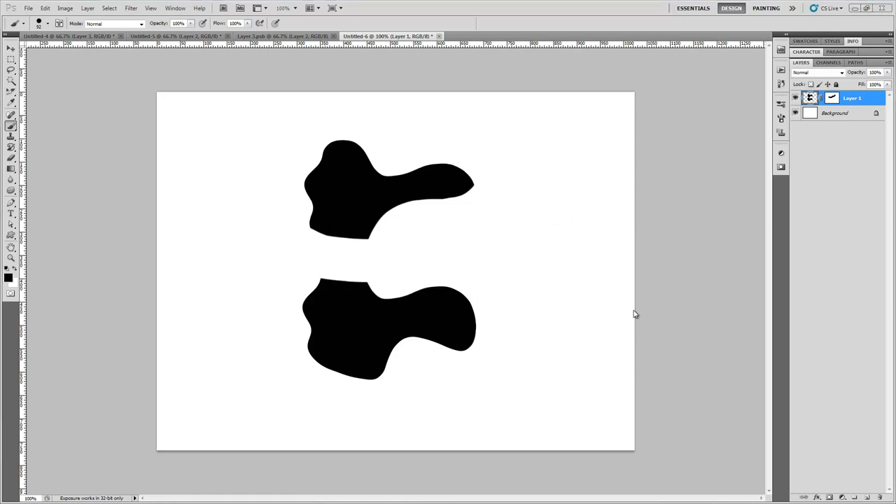
- Add a new layer above Layer 1 and clip it to Layer 1 with a clipping mask
click(867, 497)
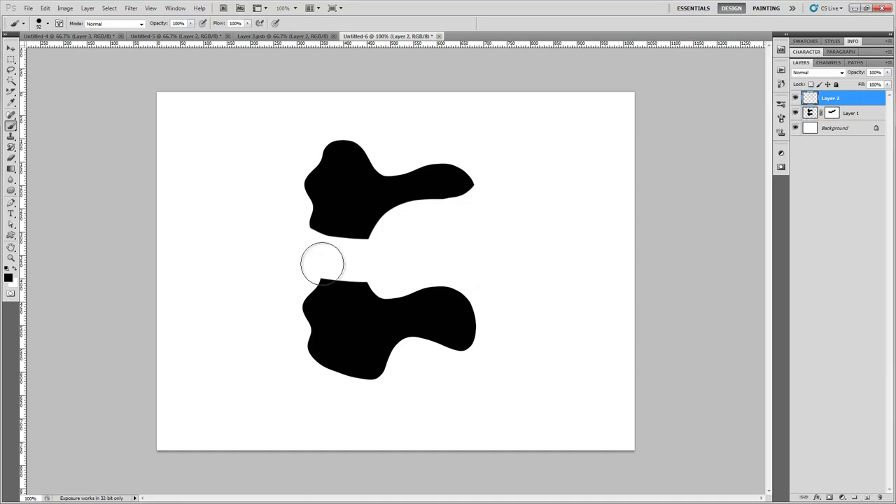
right_click(846, 100)
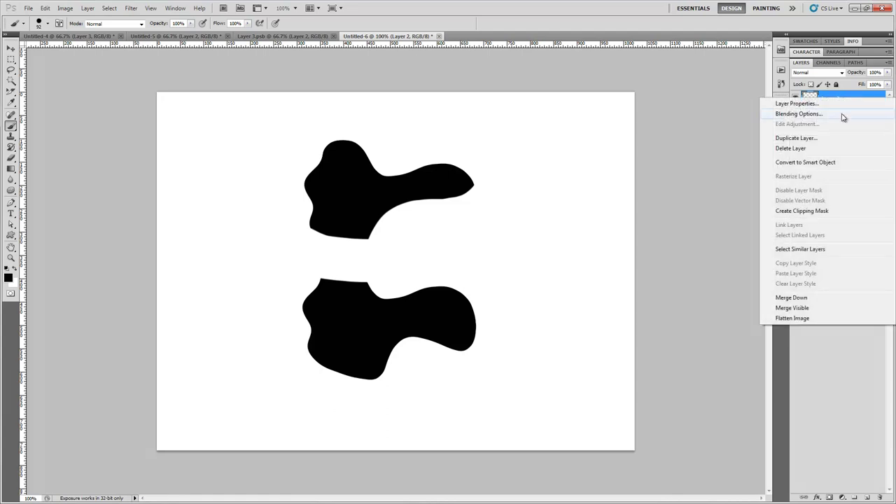
click(827, 211)
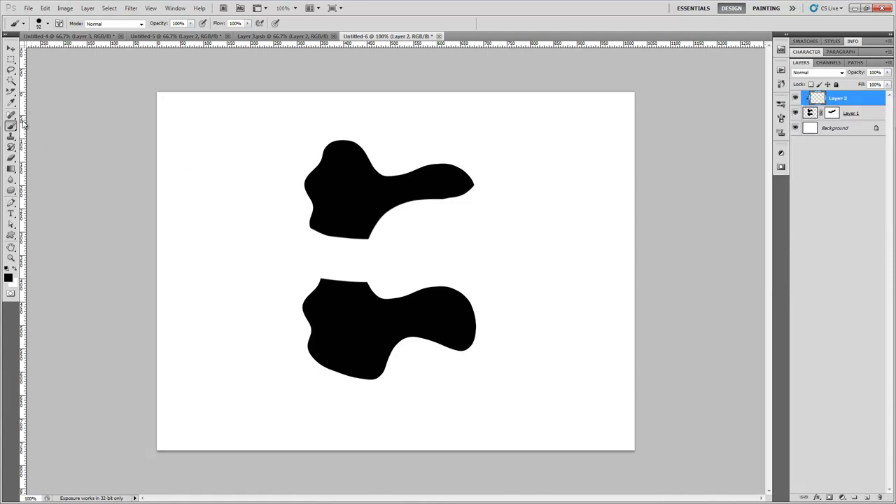
- Paint around the upper blob's edges on the clipped Layer 2 with a soft round brush in yellow #e6ee00
key(x)
right_click(466, 210)
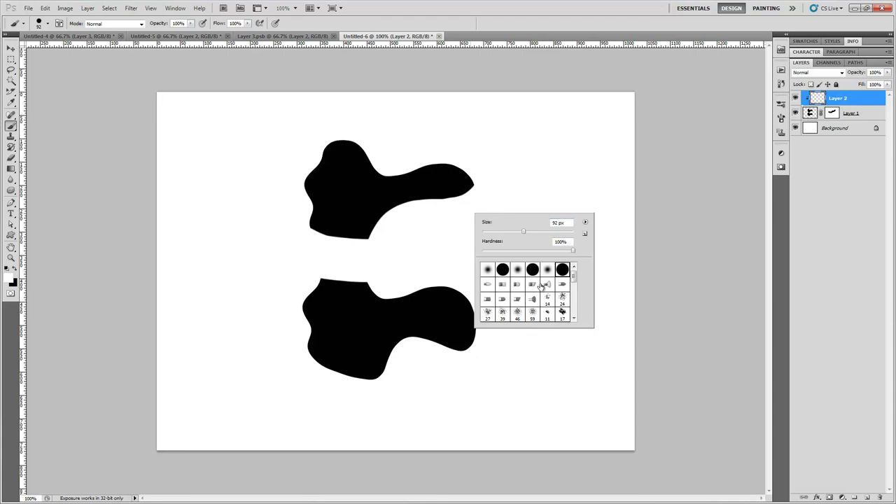
click(547, 270)
click(12, 278)
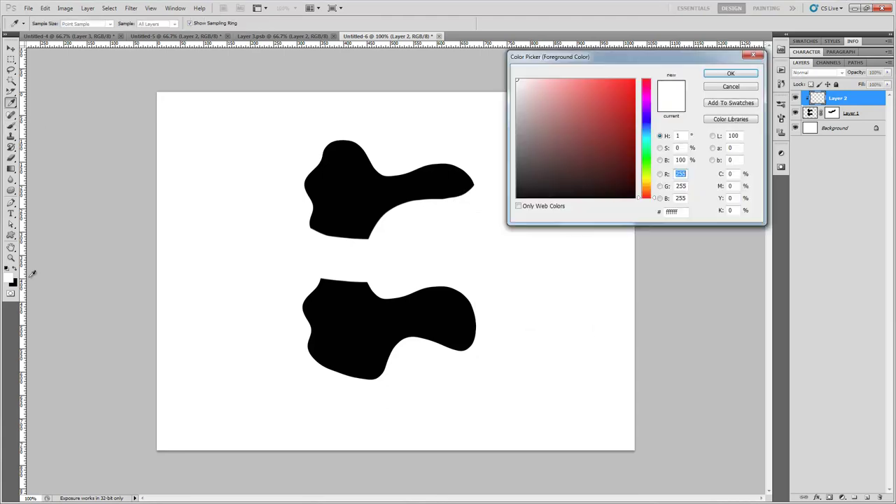
click(648, 181)
click(618, 122)
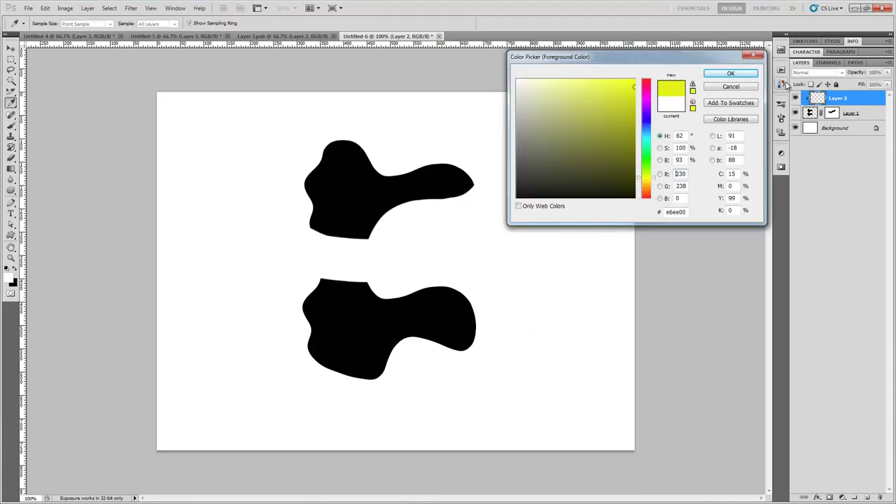
click(731, 73)
mouse_move(485, 185)
mouse_down()
mouse_move(407, 211)
mouse_move(352, 242)
mouse_move(318, 236)
mouse_move(295, 182)
mouse_move(334, 135)
mouse_move(378, 160)
mouse_move(455, 151)
mouse_move(495, 170)
mouse_up()
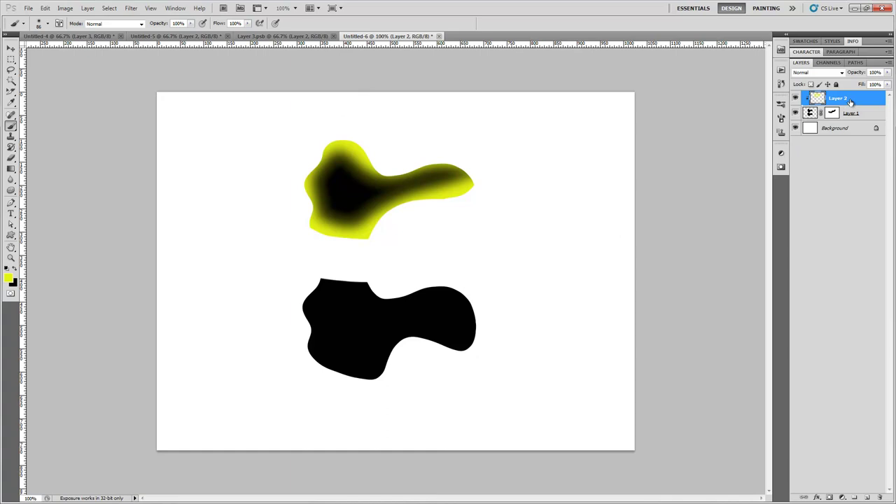
- Release Layer 2's clipping mask to expose the full yellow strokes, and clip it to Layer 1 again
right_click(851, 103)
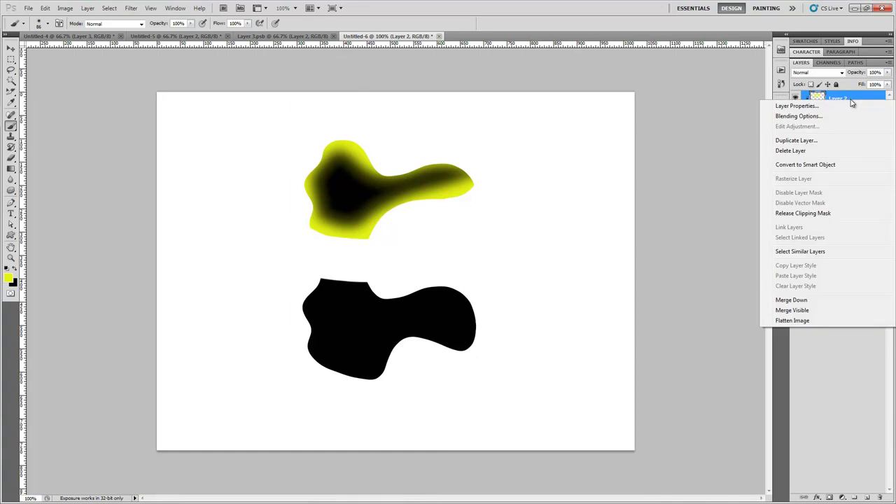
click(803, 214)
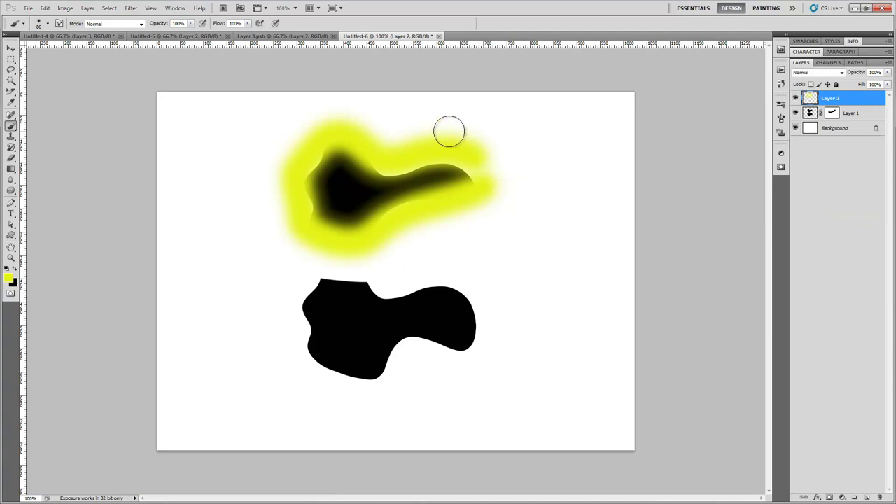
right_click(854, 105)
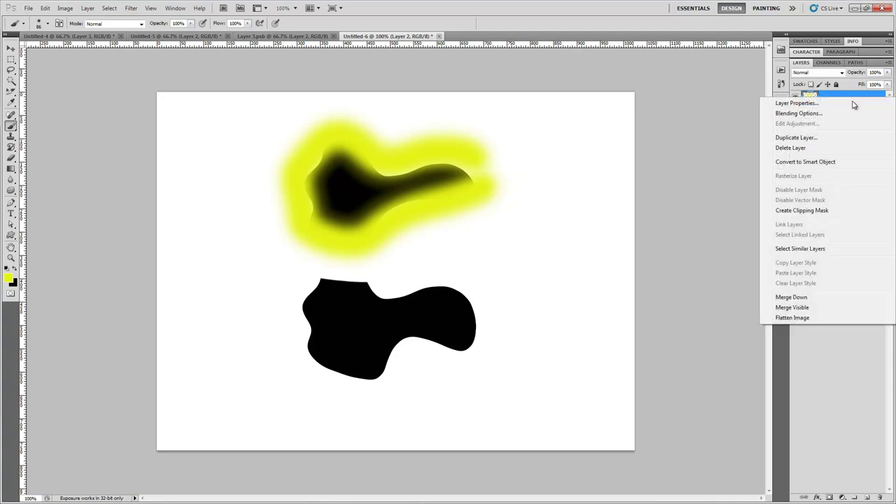
click(803, 210)
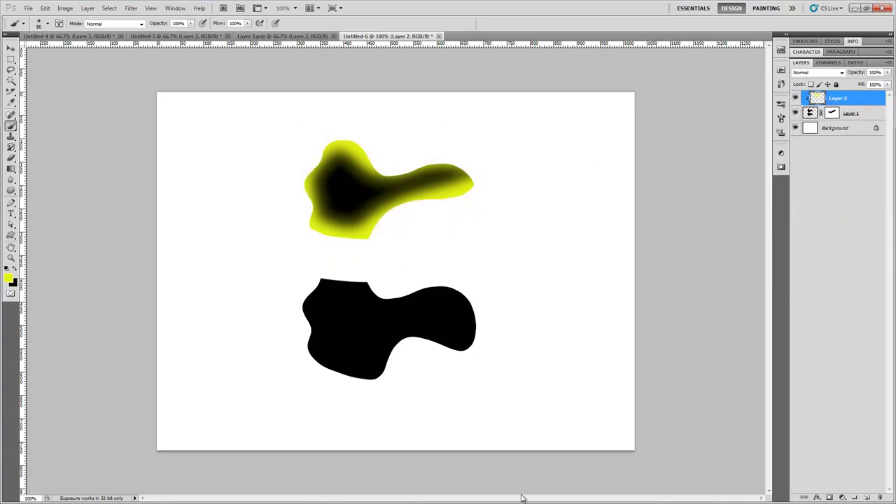
- Enable Drop Shadow, Inner Shadow, Outer Glow and Inner Glow in Layer 1's layer style
key(m)
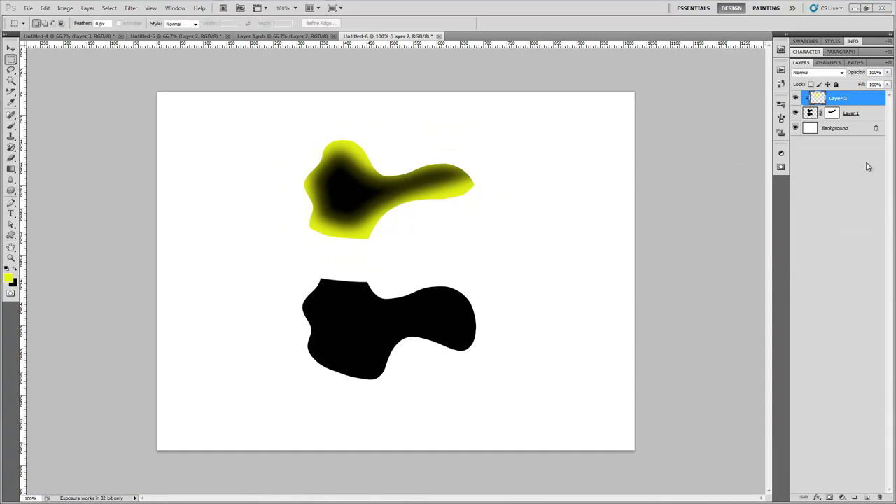
click(879, 114)
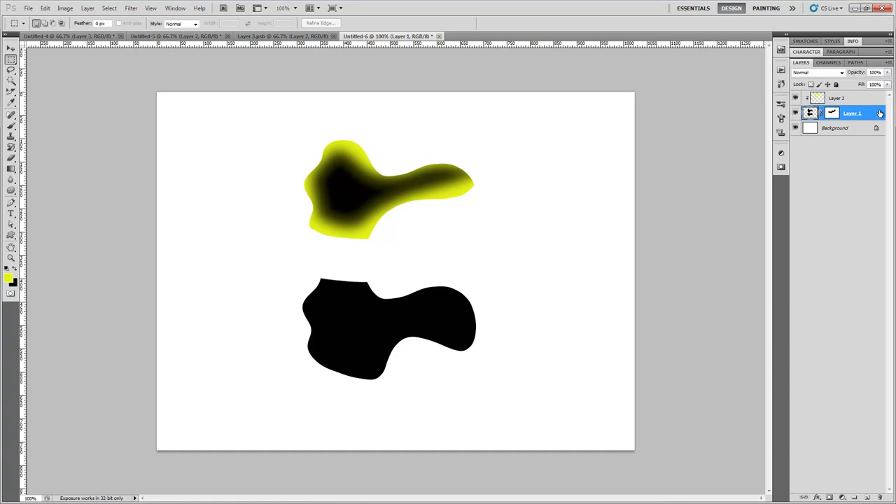
double_click(880, 114)
drag(716, 241, 708, 159)
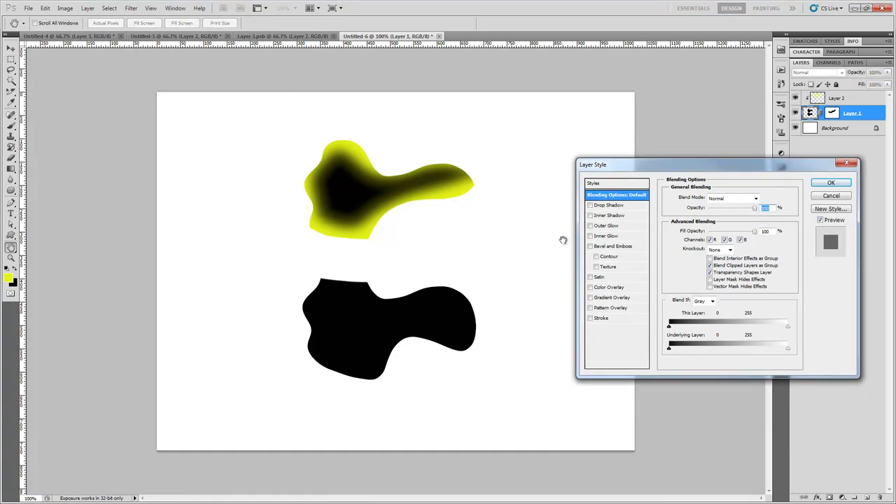
click(590, 206)
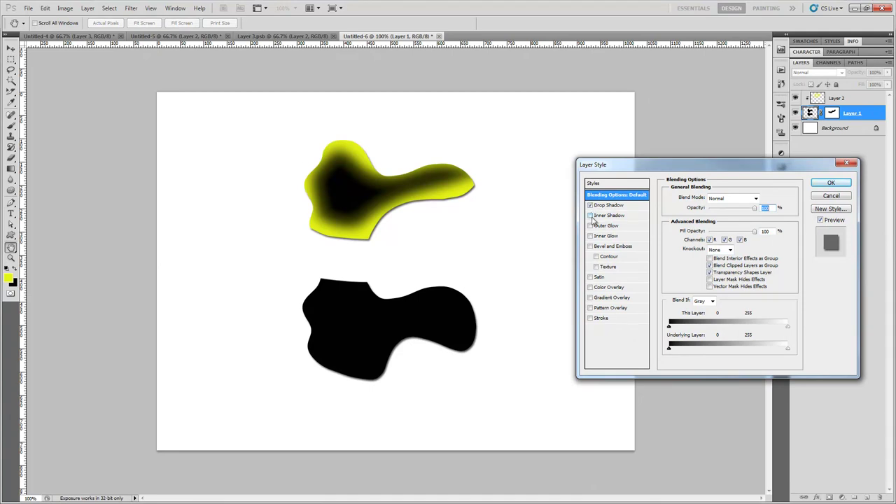
click(591, 216)
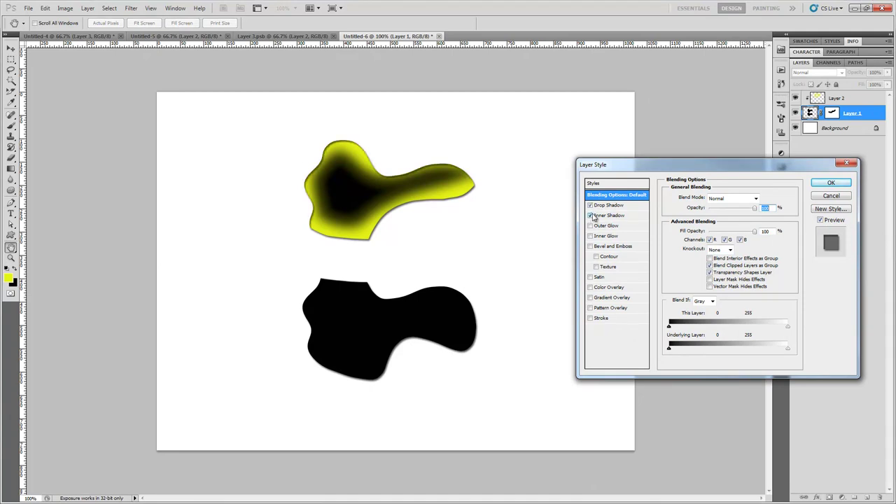
click(590, 226)
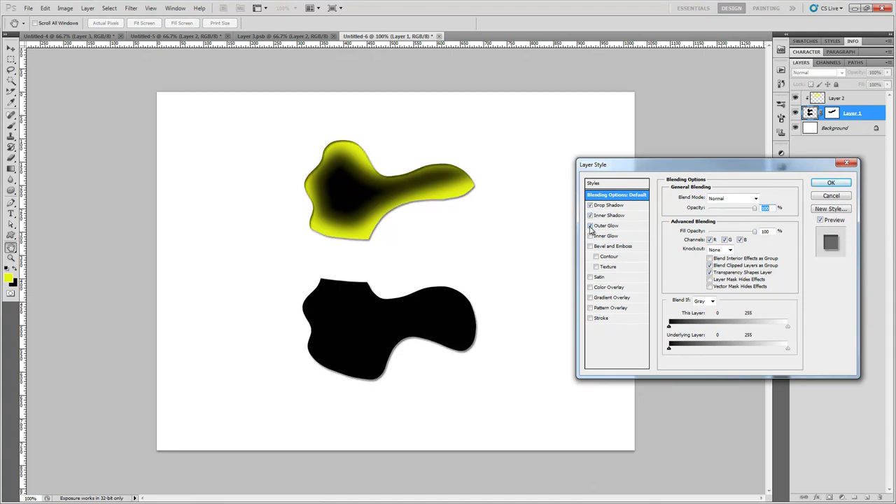
click(591, 236)
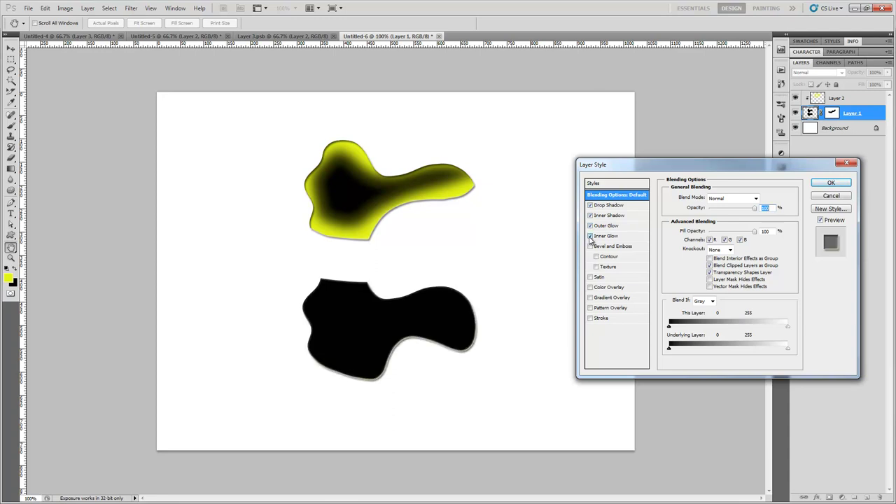
- Add a Bevel and Emboss effect to Layer 1 with a depth of 358% and a larger size
click(591, 246)
click(603, 247)
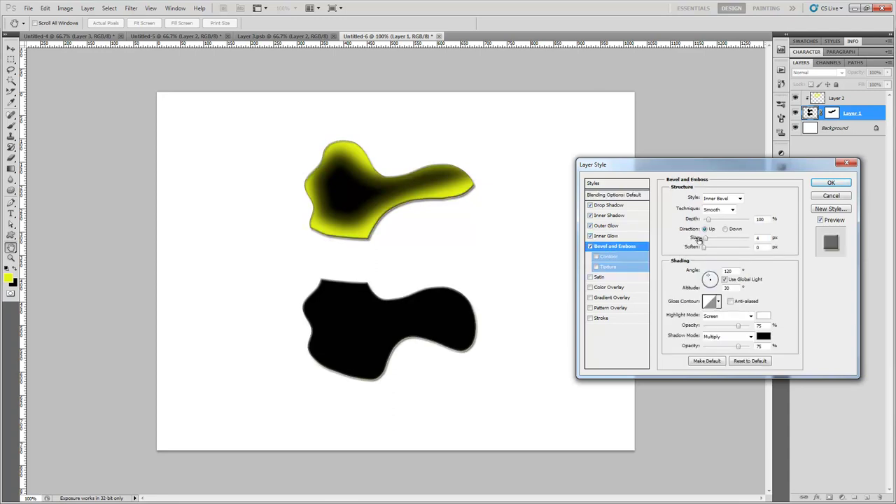
drag(709, 220, 718, 241)
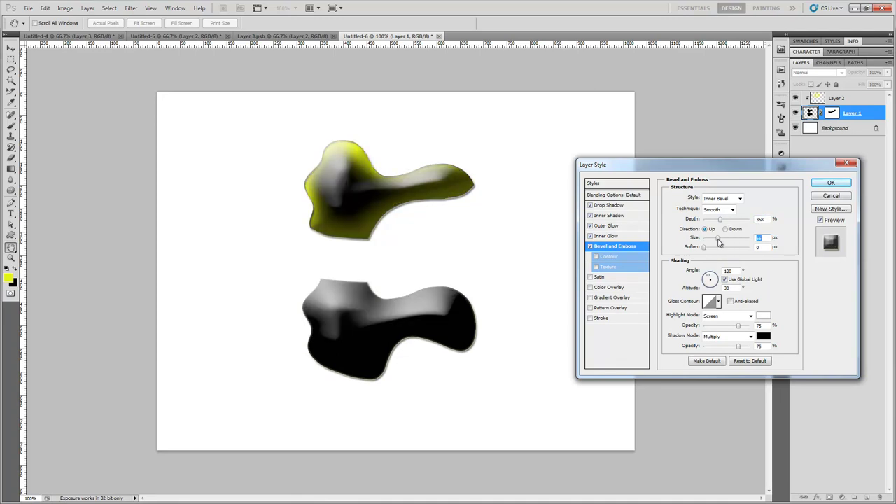
- Try the Satin and Color Overlay effects on Layer 1, switching each one off again
click(590, 278)
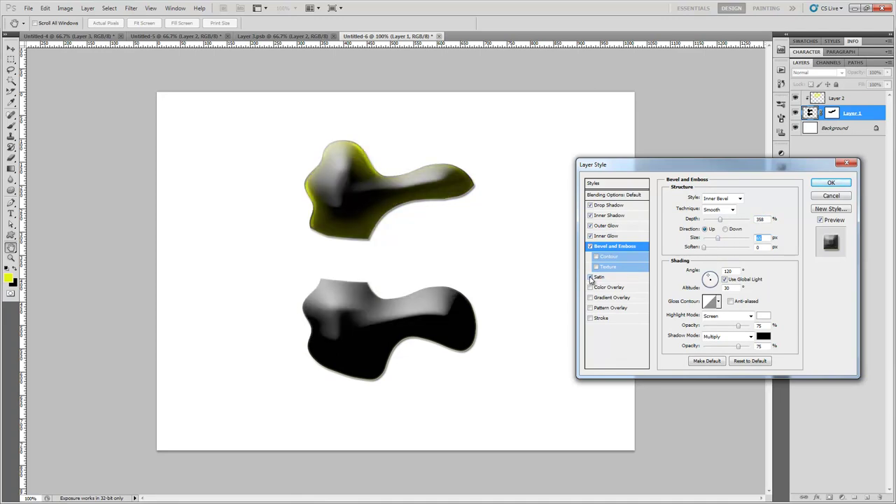
click(590, 278)
click(597, 277)
click(591, 278)
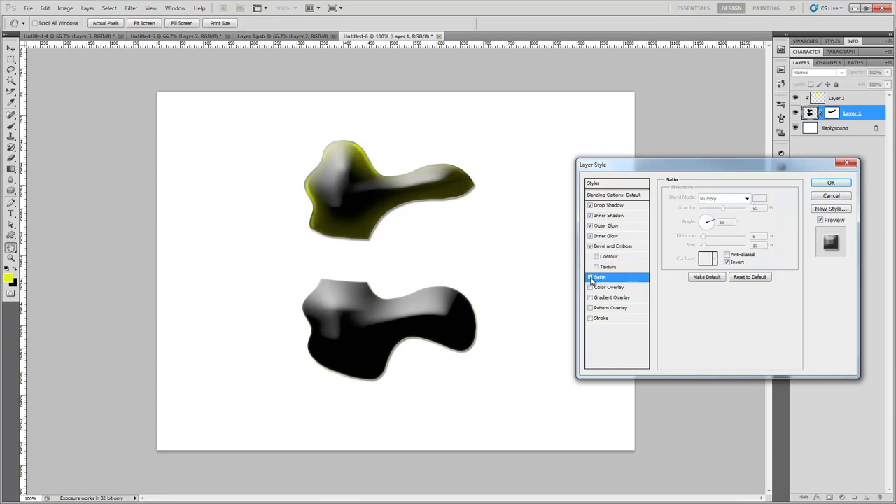
click(591, 287)
click(591, 288)
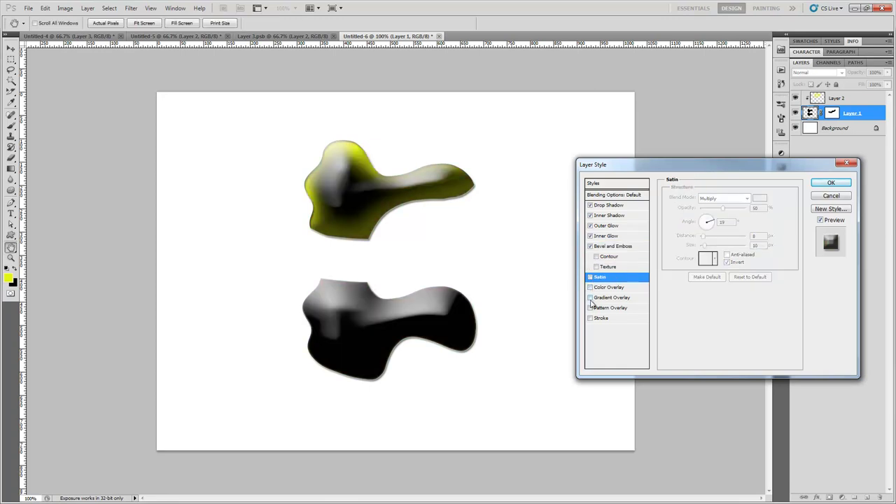
- Add a Gradient Overlay to Layer 1 at 53% opacity with a reduced gradient scale
click(590, 298)
click(611, 298)
drag(739, 211, 724, 209)
drag(729, 259, 704, 265)
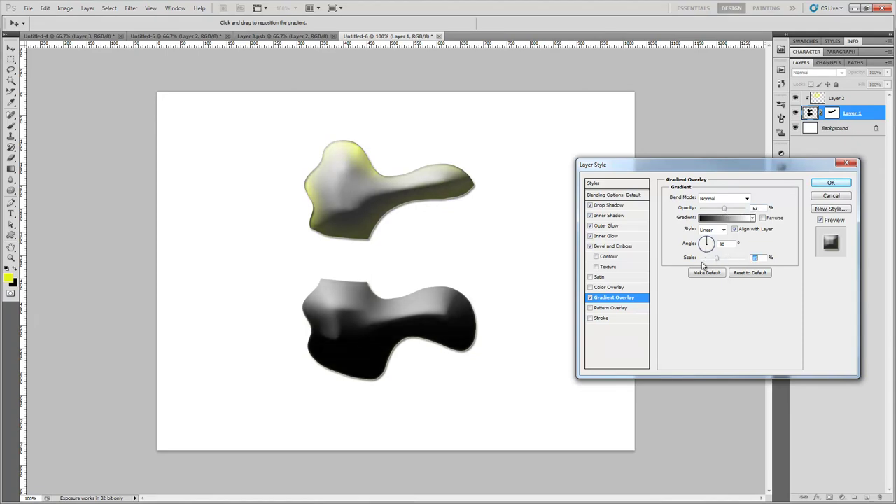
- Add a black stroke around Layer 1's shapes and apply the layer style
click(590, 318)
click(602, 318)
mouse_move(701, 197)
mouse_down()
mouse_move(728, 200)
mouse_move(705, 201)
mouse_up()
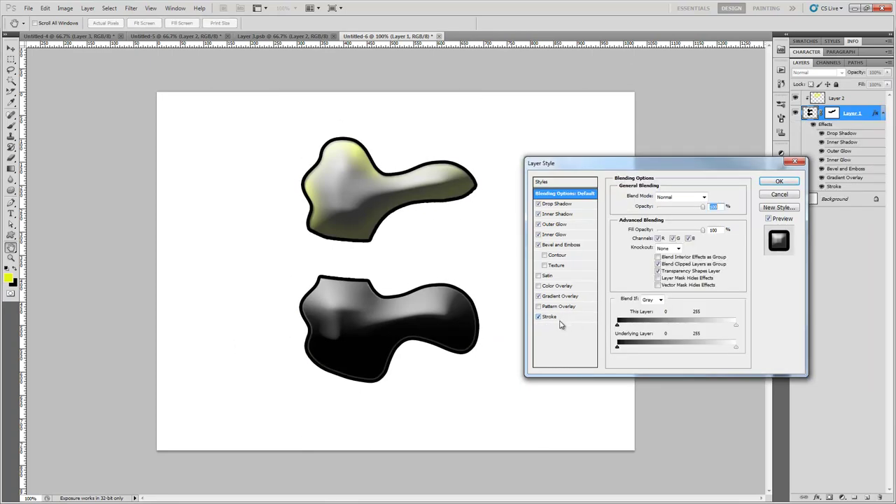
click(779, 182)
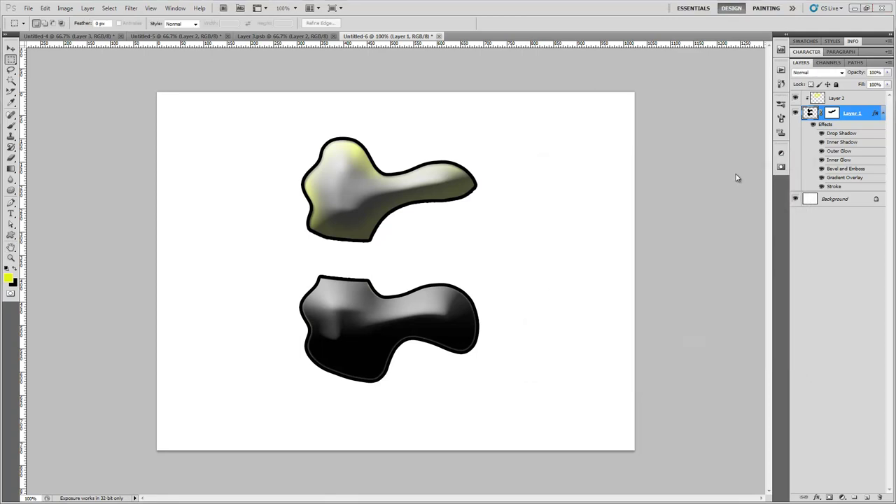
- Try lowering Layer 1's fill to compare its influence on the layer effects with that of opacity
click(889, 84)
mouse_move(880, 94)
mouse_down()
mouse_move(845, 98)
mouse_move(882, 95)
mouse_move(881, 84)
mouse_move(844, 84)
mouse_move(892, 84)
mouse_move(863, 95)
mouse_up()
click(888, 73)
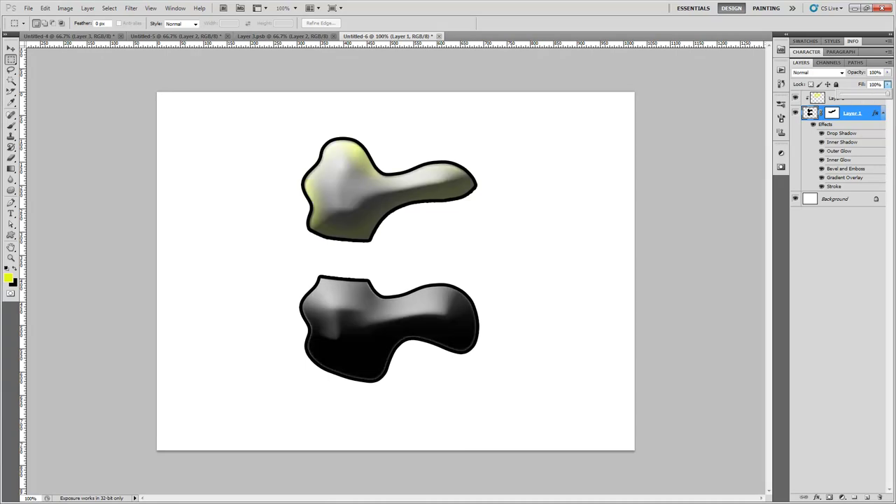